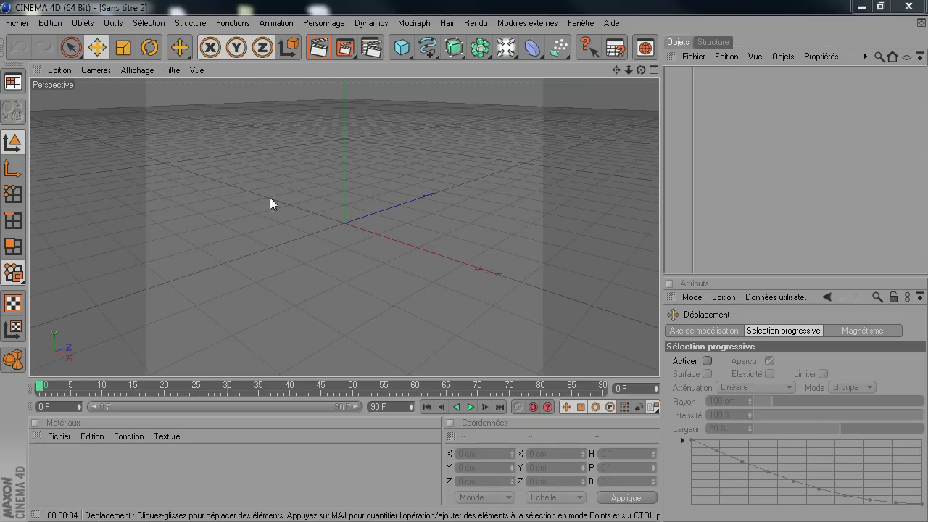
- Render the empty scene in the perspective view
left_click(319, 49)
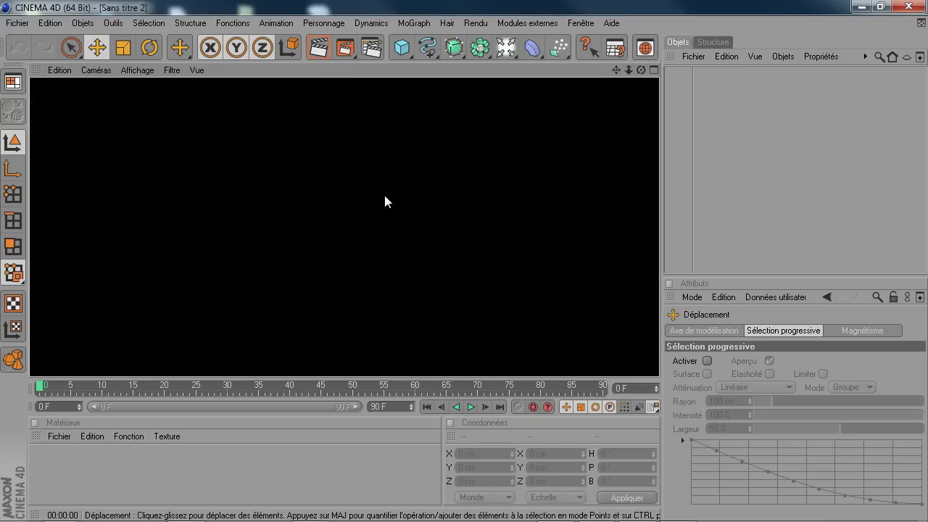
left_click(239, 214)
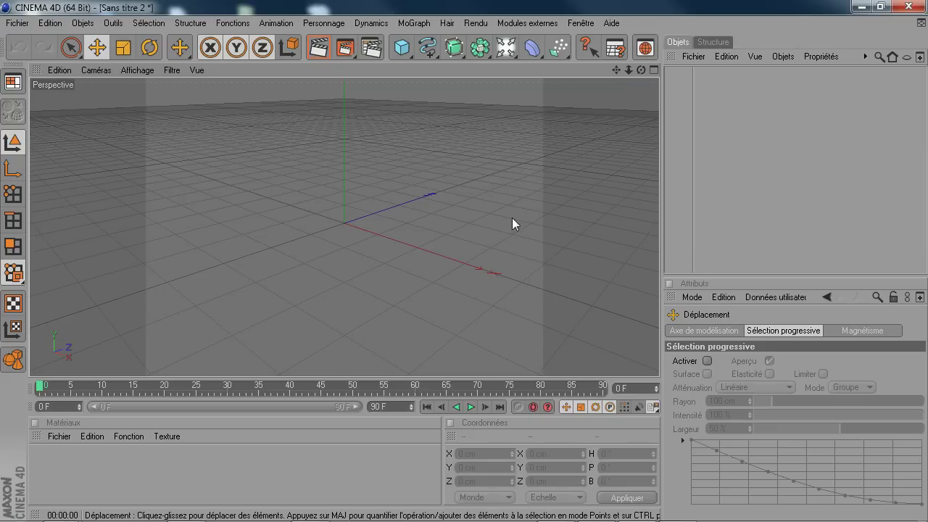
- Add a cube primitive at the scene's origin
left_click_drag(512, 217, 544, 232, "alt")
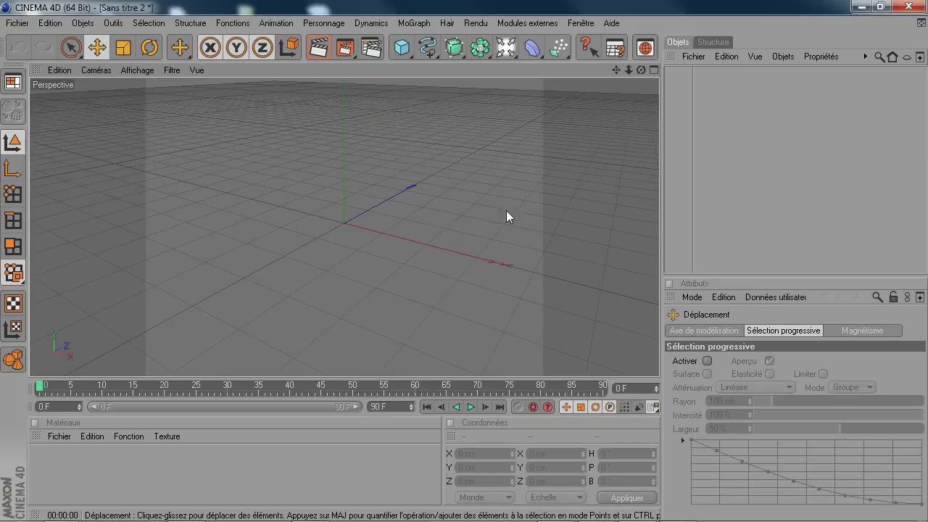
middle_click_drag(449, 161, 428, 191, "alt")
left_click_drag(449, 197, 474, 210, "alt")
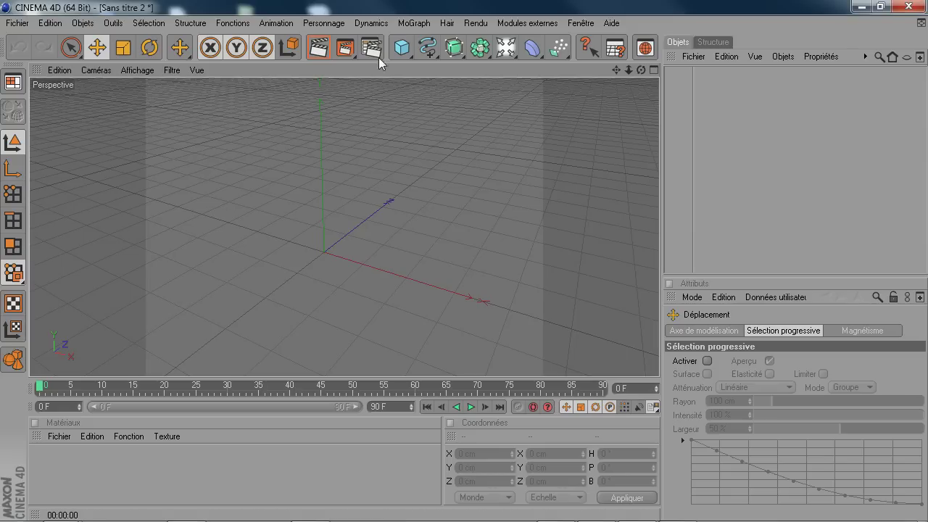
left_click(402, 47)
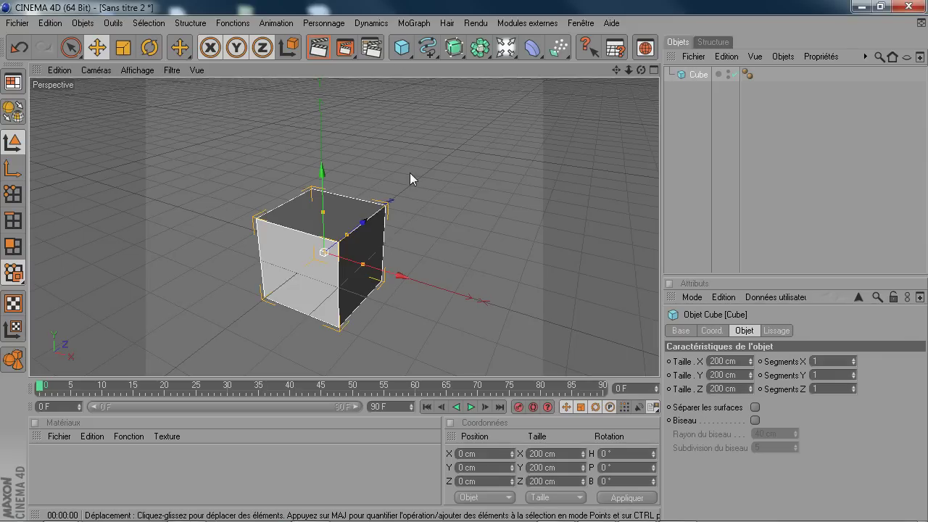
- Add a floor object (Sol) and raise the cube to Y 100 cm so that it rests on the floor
left_click_drag(410, 172, 441, 141, "alt")
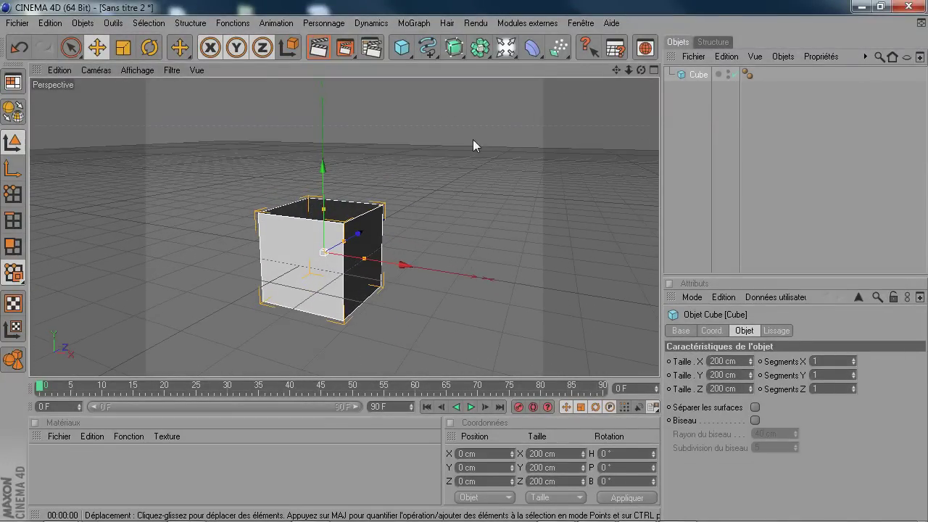
left_click(507, 49)
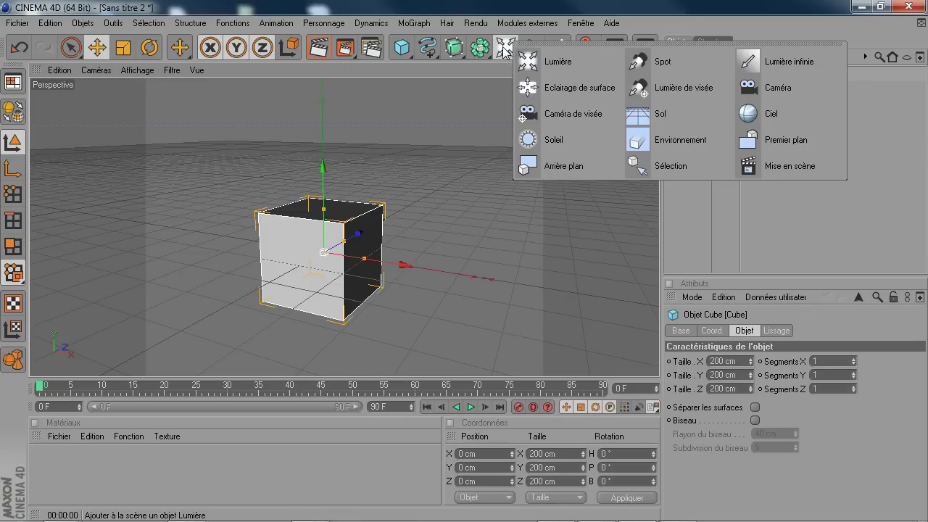
left_click(646, 116)
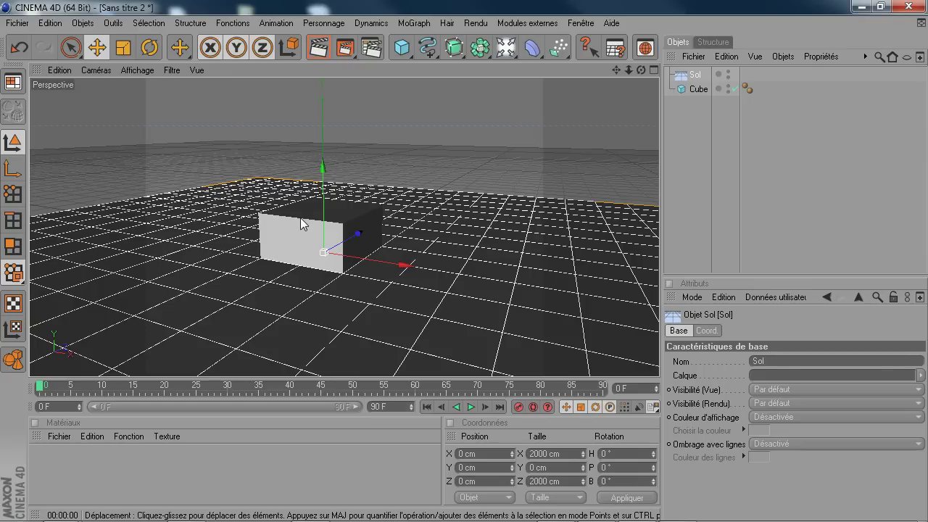
left_click(695, 89)
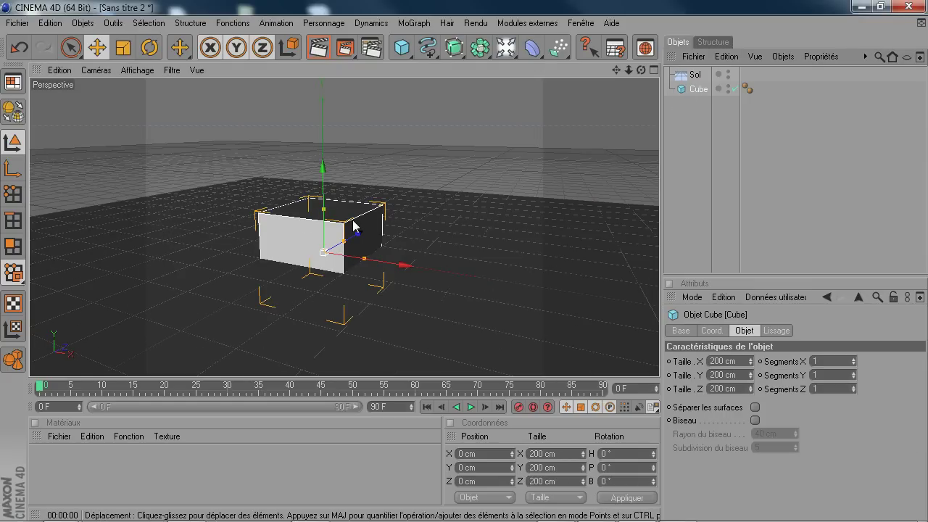
left_click_drag(325, 166, 324, 119)
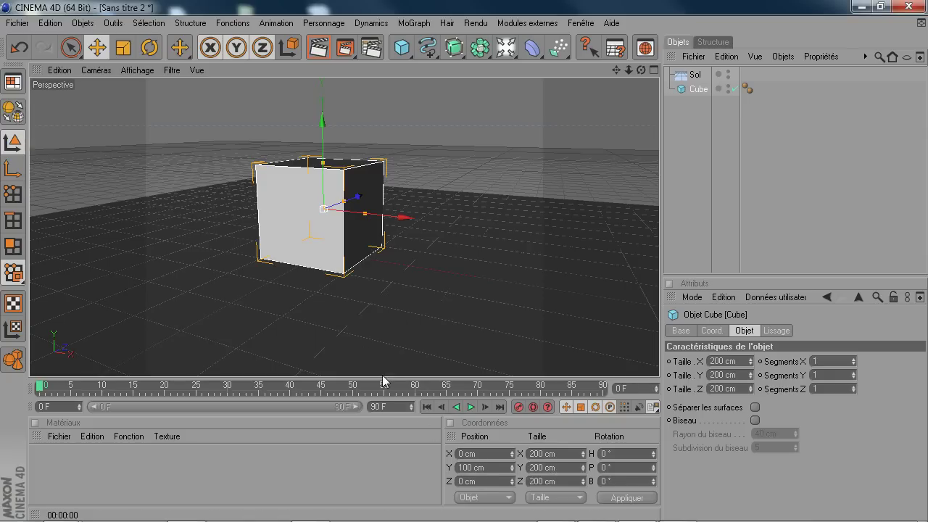
- Render the perspective view of the cube standing on the floor
left_click_drag(357, 283, 348, 307, "alt")
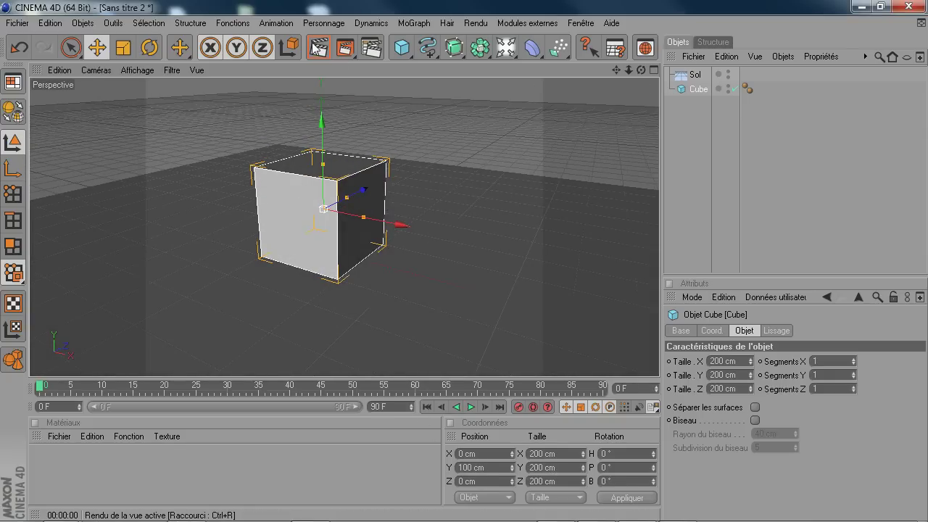
left_click(316, 47)
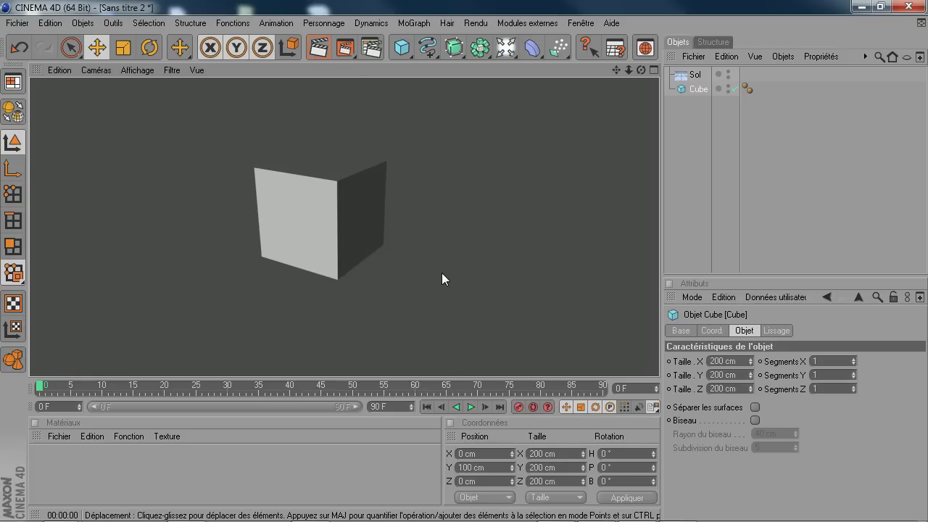
scroll(448, 259, "down", 2)
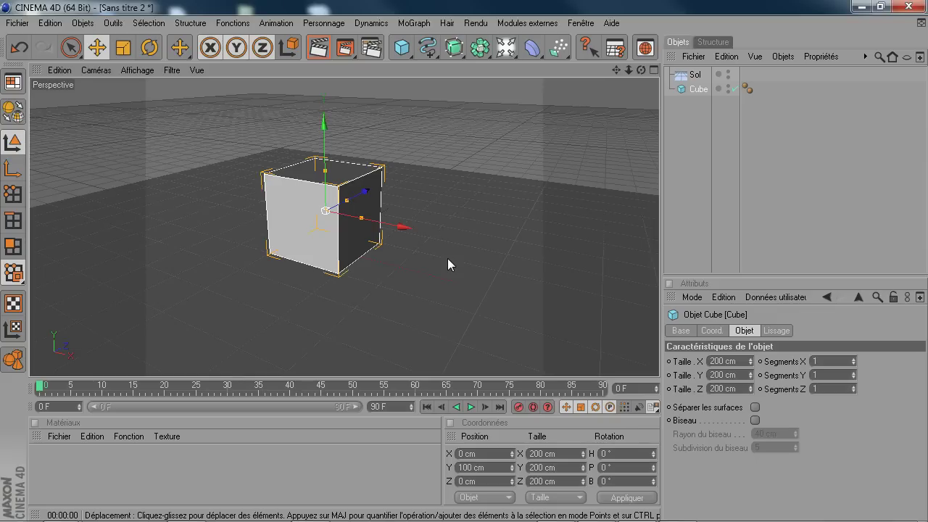
- Add an omni light (Lumière) and move it to about Y 444 cm and Z -748 cm, above and in front of the cube
left_click_drag(415, 201, 454, 235, "alt")
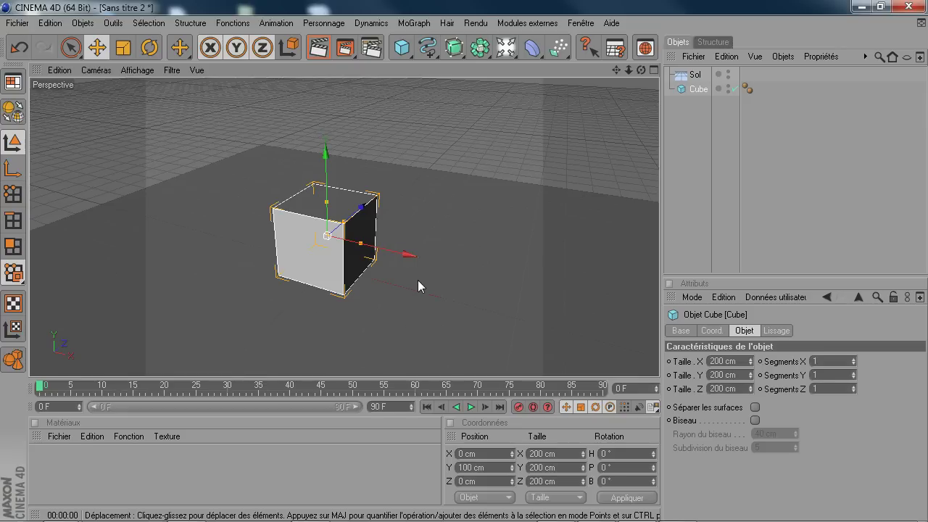
left_click(505, 48)
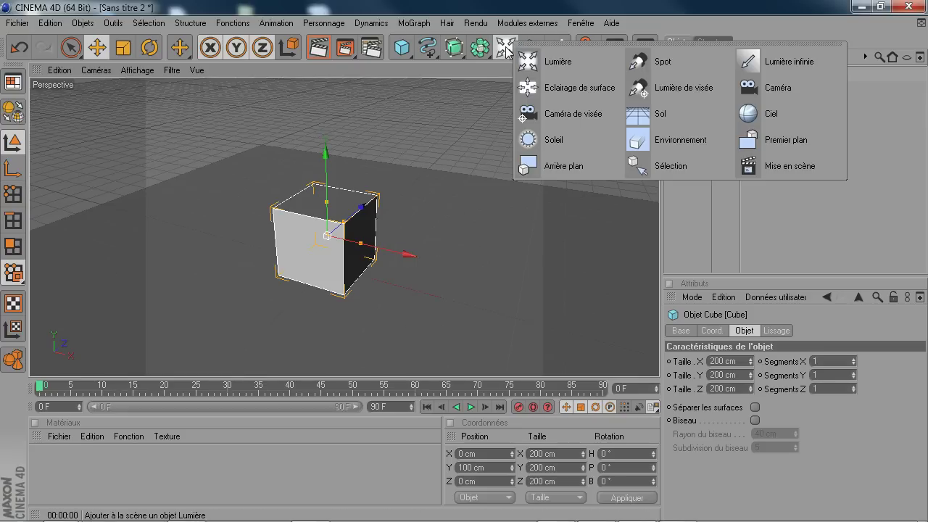
left_click(560, 65)
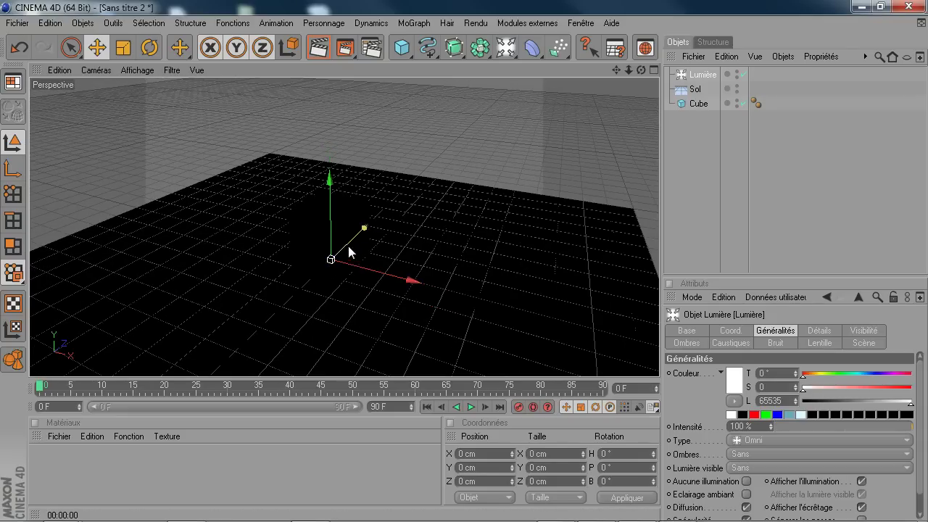
scroll(341, 233, "down", 2)
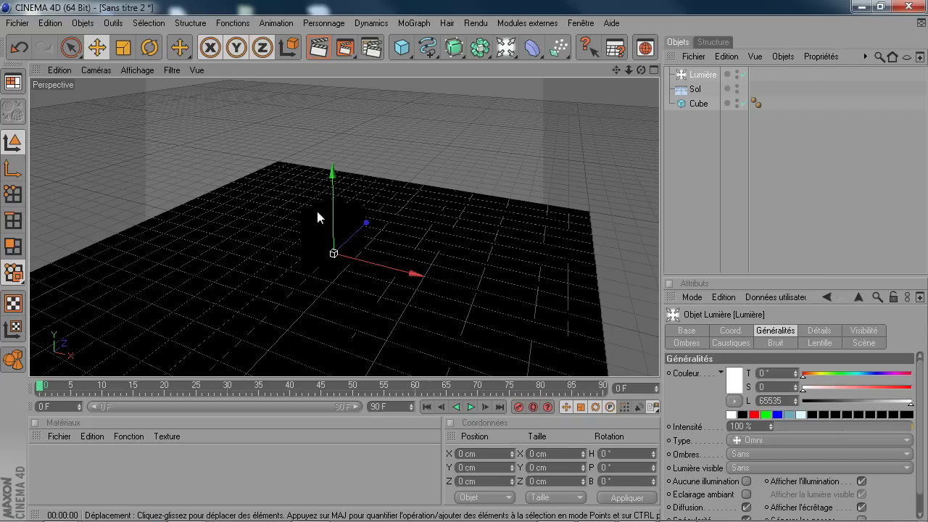
left_click_drag(333, 177, 333, 77)
left_click_drag(371, 143, 226, 206)
scroll(254, 217, "down", 3)
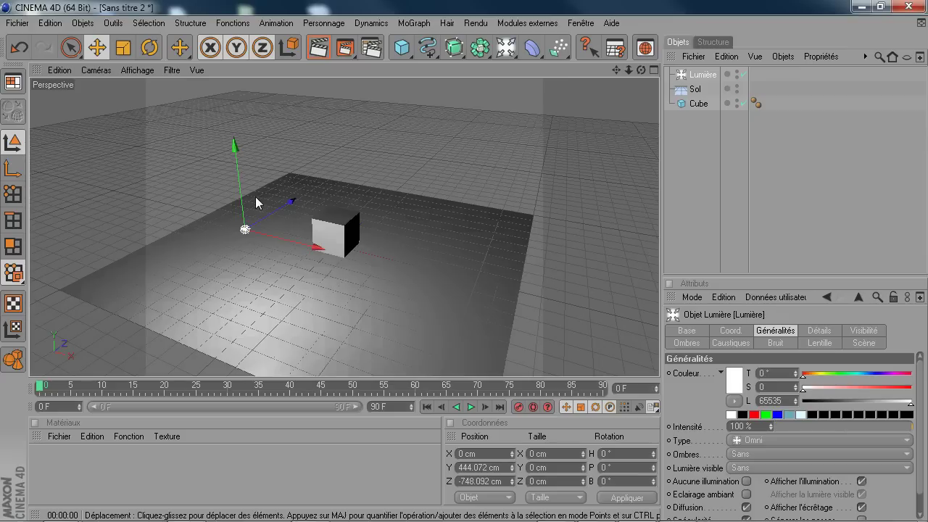
- Shift the light farther from the cube, to about X -193 cm and Z -1100 cm, and raise it well above the floor
left_click_drag(317, 254, 264, 234)
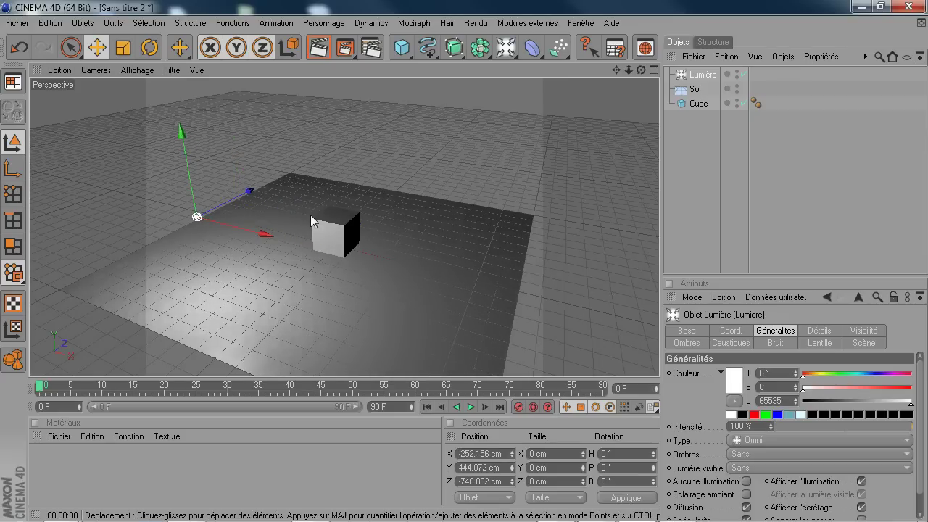
left_click_drag(253, 192, 224, 206)
left_click_drag(233, 252, 244, 255)
left_click_drag(231, 206, 192, 227)
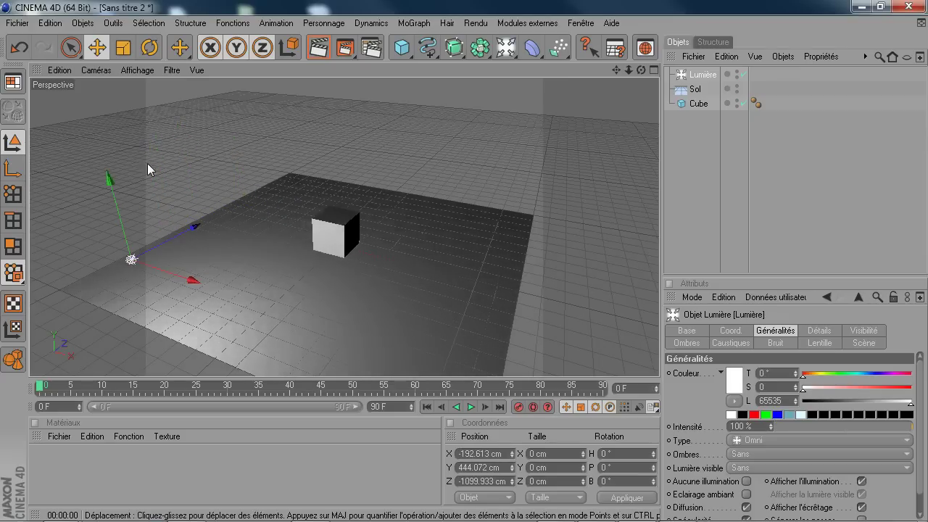
left_click_drag(111, 180, 71, 40)
- Add a second omni light to the scene for the cube's dark sides
mouse_move(203, 249)
left_mouse_down("alt")
mouse_move(243, 221)
mouse_move(280, 279)
mouse_move(305, 309)
mouse_move(313, 305)
mouse_move(213, 240)
left_mouse_up("alt")
left_click(363, 255)
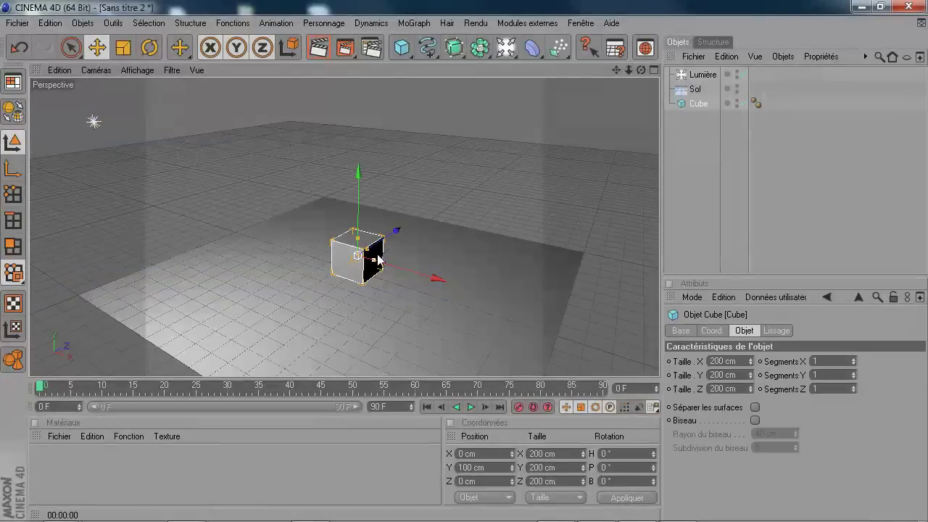
left_click_drag(377, 256, 283, 119, "alt")
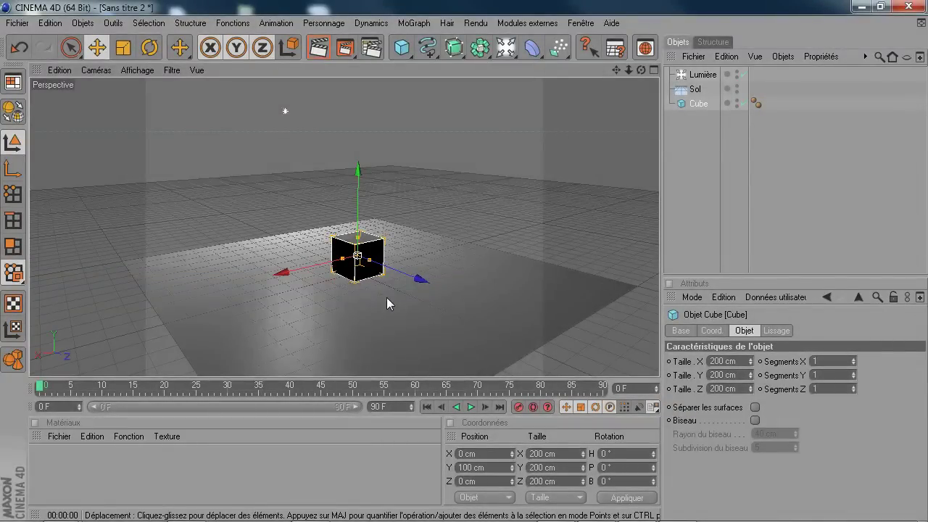
scroll(390, 300, "up", 1)
left_click_drag(411, 316, 444, 305, "alt")
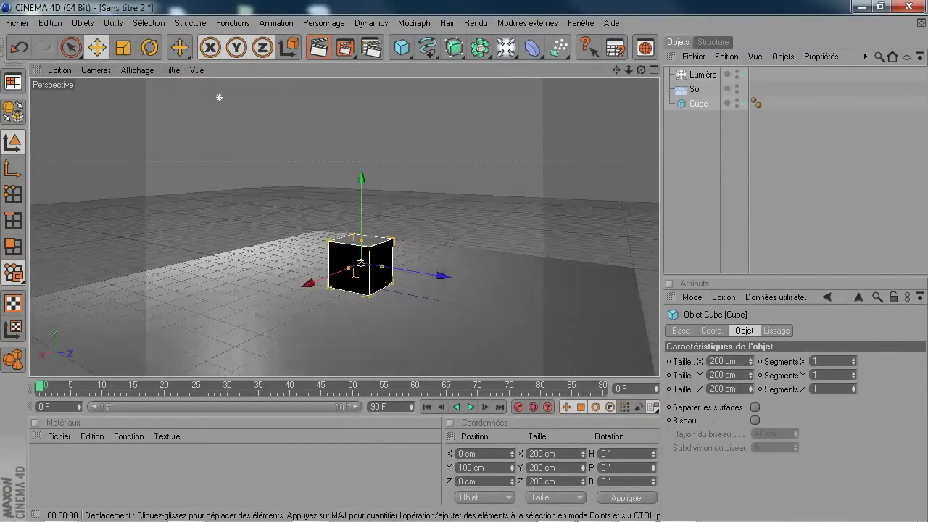
left_click_drag(219, 98, 411, 321, "alt")
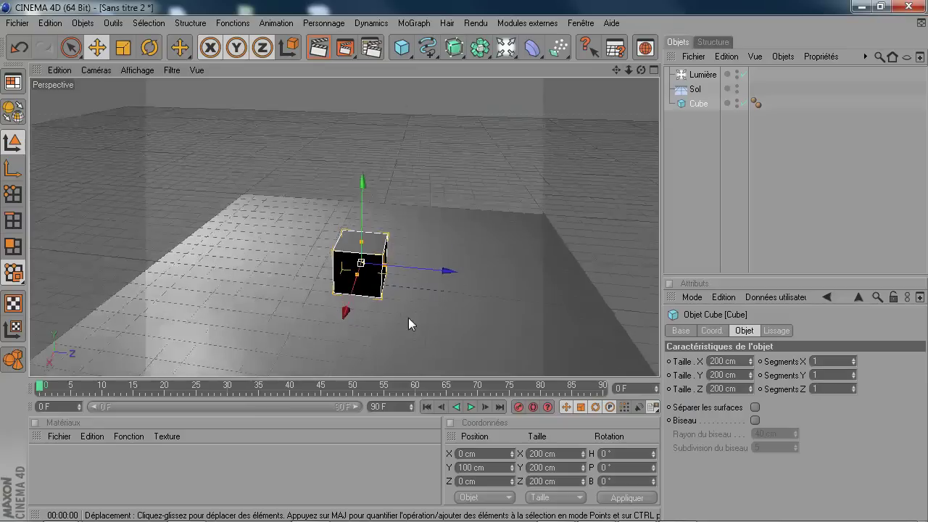
left_click(506, 48)
scroll(385, 293, "down", 3)
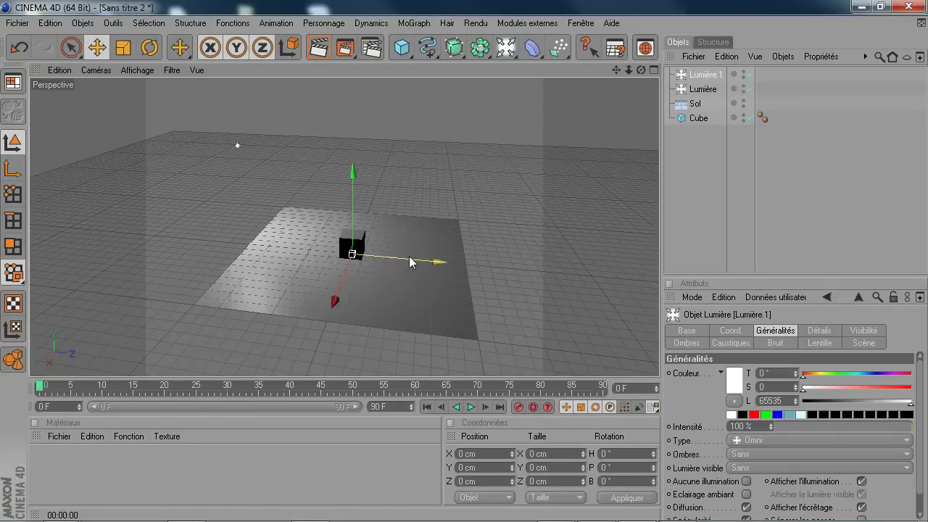
- Move the second light to about X 664 cm, Y -575 cm and Z 1206 cm, beside and below the floor
left_click_drag(440, 264, 574, 274)
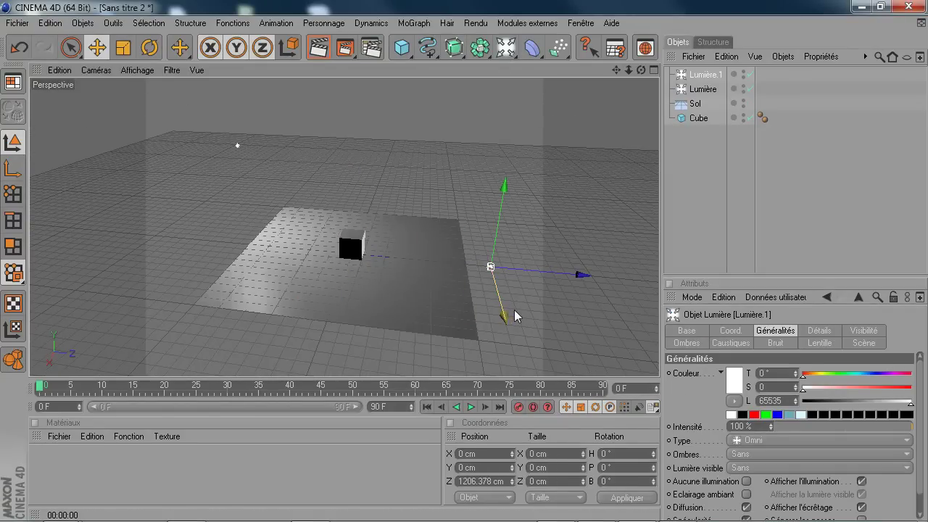
left_click_drag(512, 318, 519, 371)
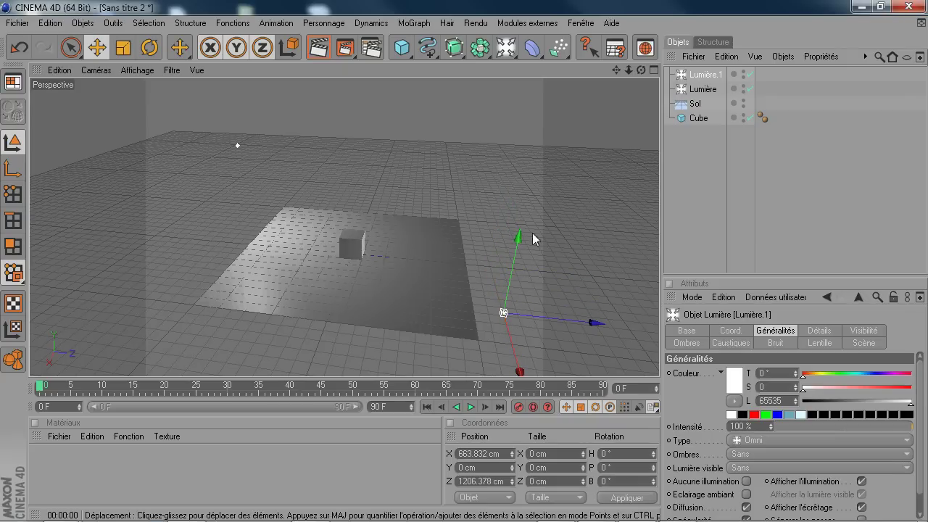
left_click_drag(518, 237, 505, 308)
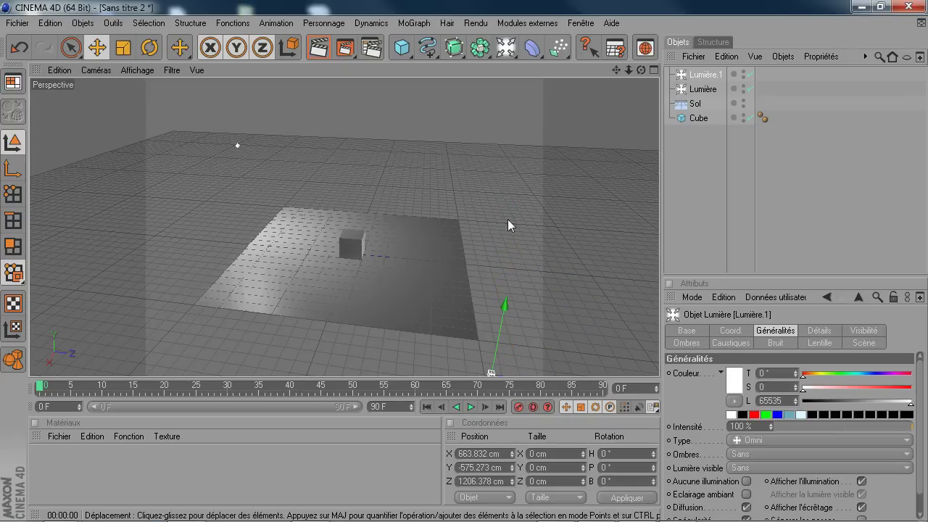
- Reduce the second light's intensity to 49 % and check the shading on the cube from several sides
left_click_drag(508, 219, 637, 170, "alt")
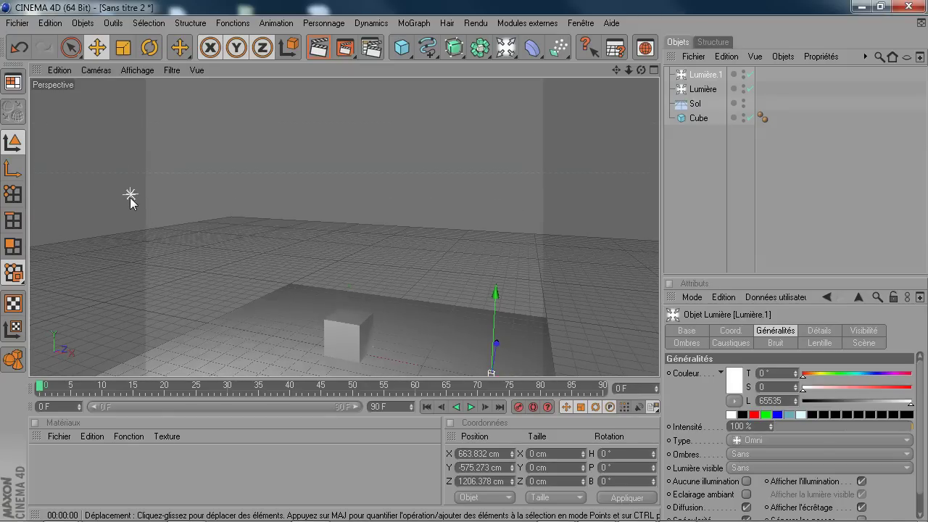
left_click_drag(512, 292, 514, 269, "alt")
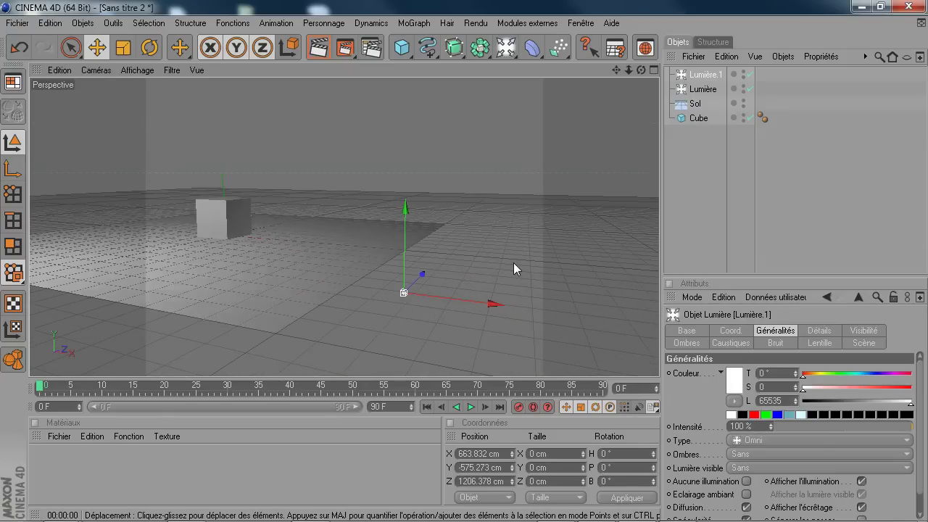
left_click_drag(357, 330, 357, 330, "alt")
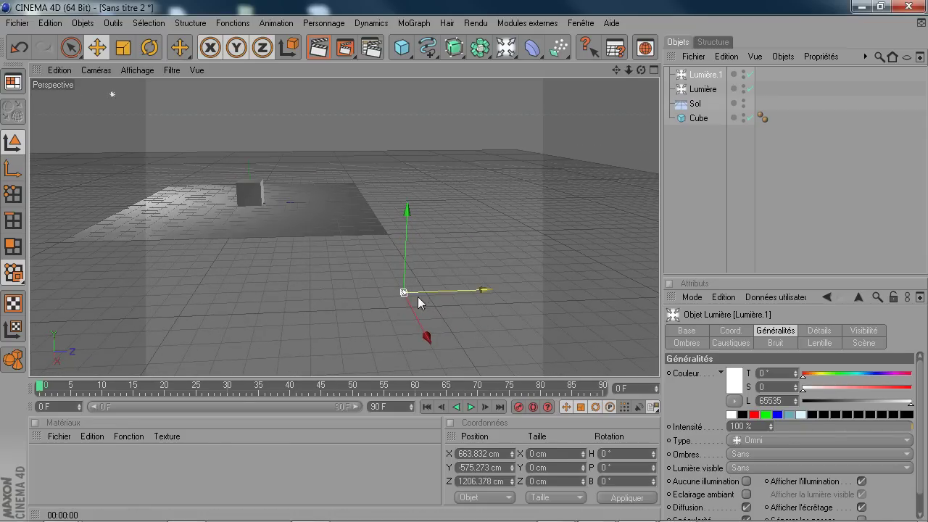
left_click(846, 425)
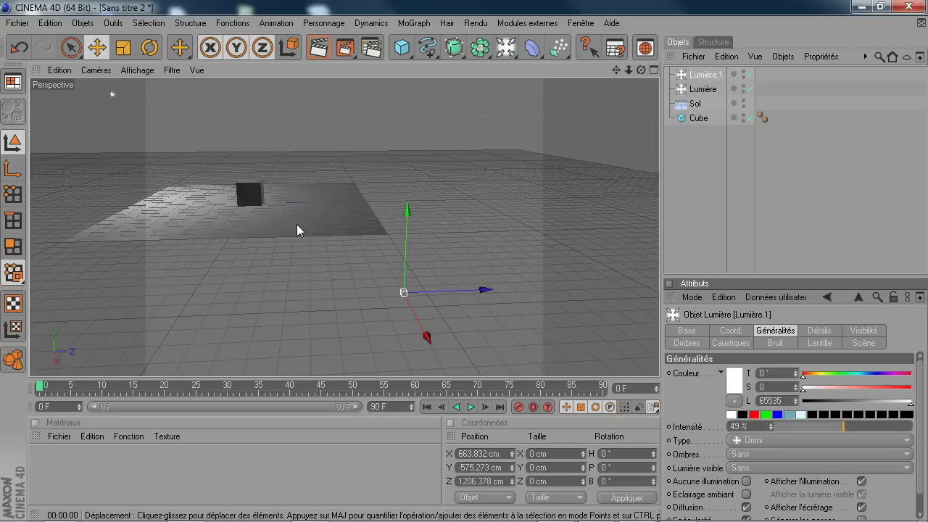
mouse_move(335, 249)
left_mouse_down("alt")
mouse_move(581, 239)
mouse_move(340, 255)
left_mouse_up("alt")
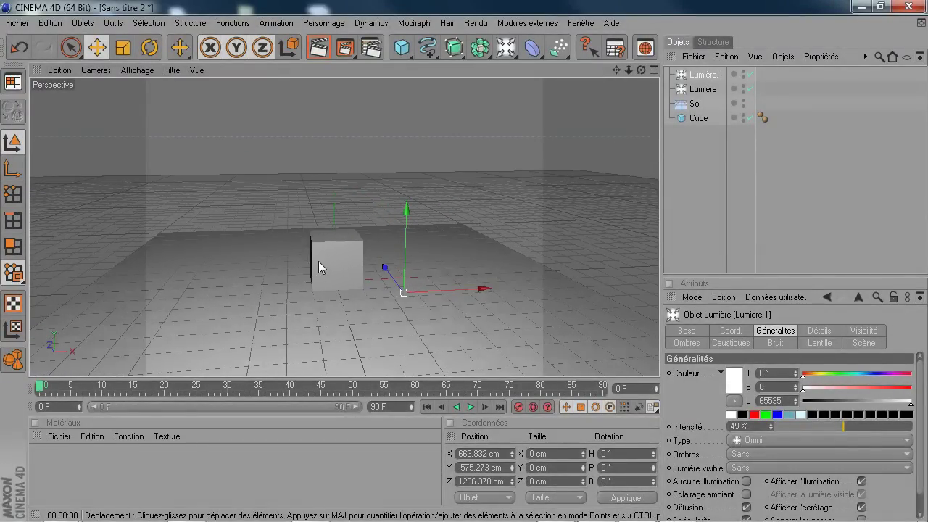
mouse_move(321, 263)
left_mouse_down("alt")
mouse_move(239, 255)
mouse_move(164, 119)
mouse_move(248, 87)
left_mouse_up("alt")
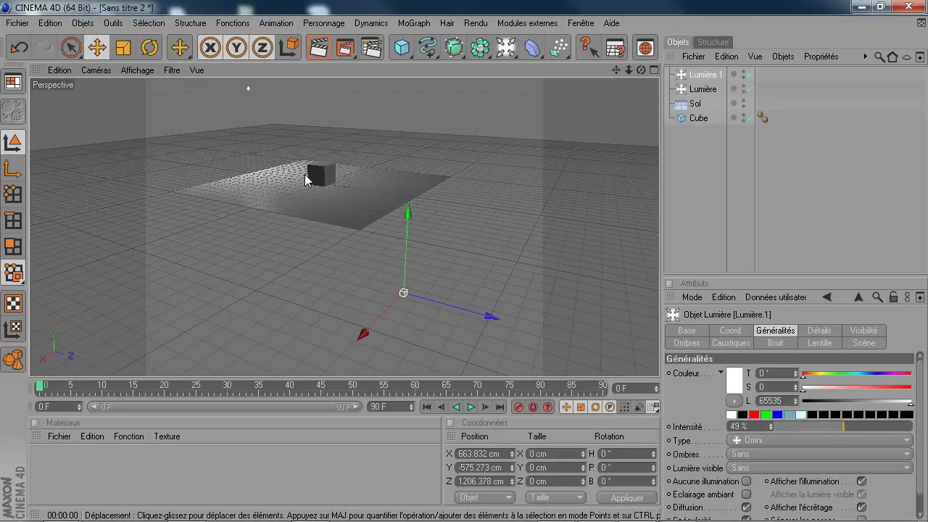
left_click_drag(342, 187, 347, 327, "alt")
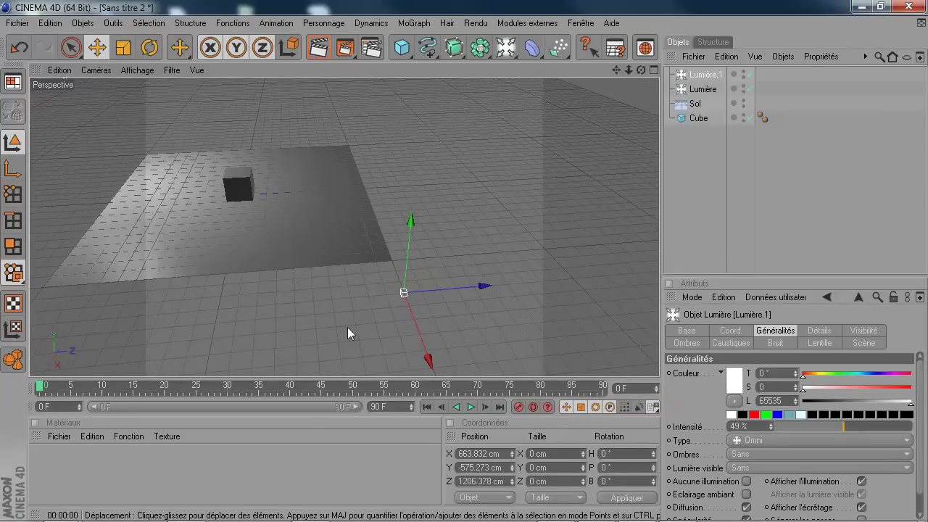
- Set the first light's intensity to 91 % and test-render the cube from two viewing angles
left_click(703, 88)
left_click_drag(892, 428, 892, 427)
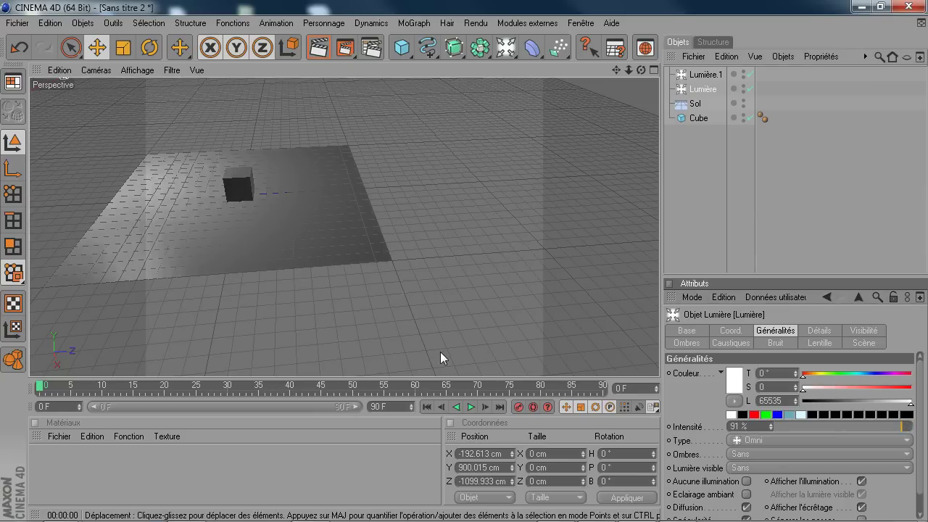
left_click_drag(440, 352, 464, 272, "alt")
left_click_drag(309, 229, 326, 235, "alt")
scroll(429, 183, "up", 5)
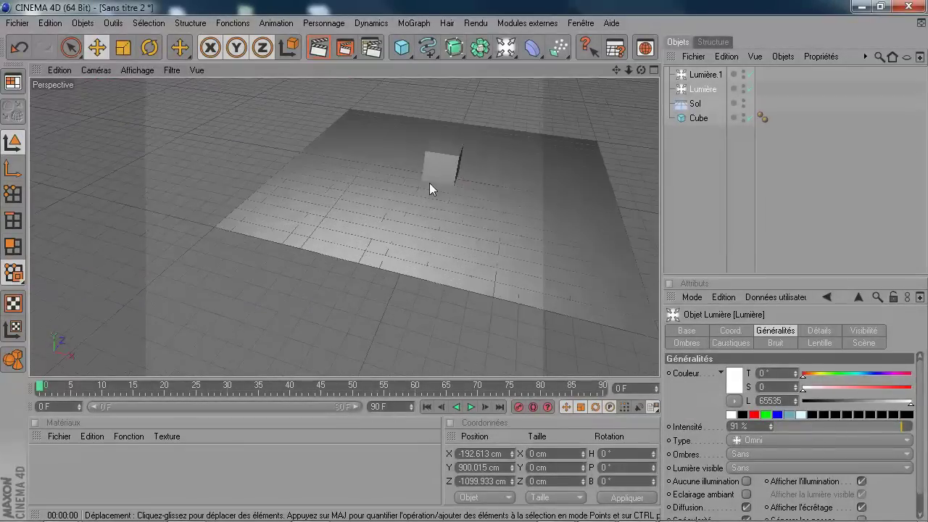
left_click_drag(429, 182, 421, 206, "alt")
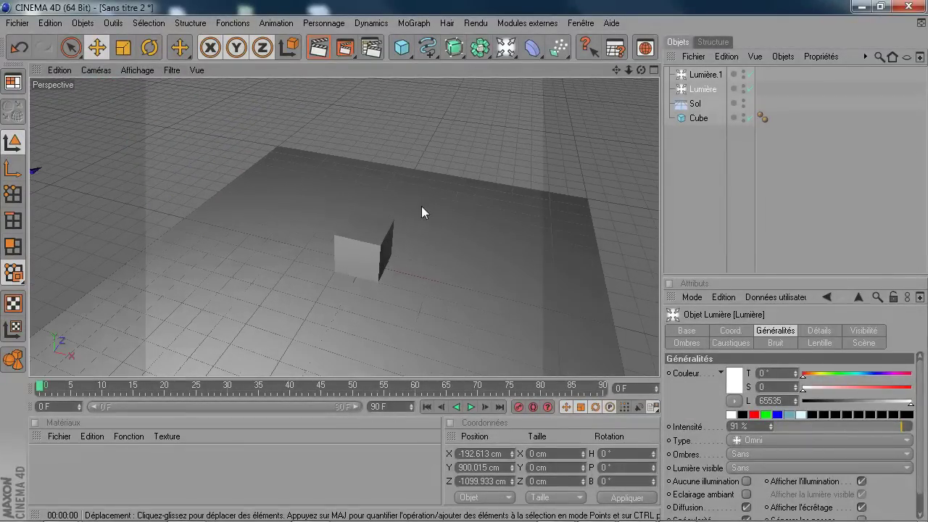
left_click(319, 49)
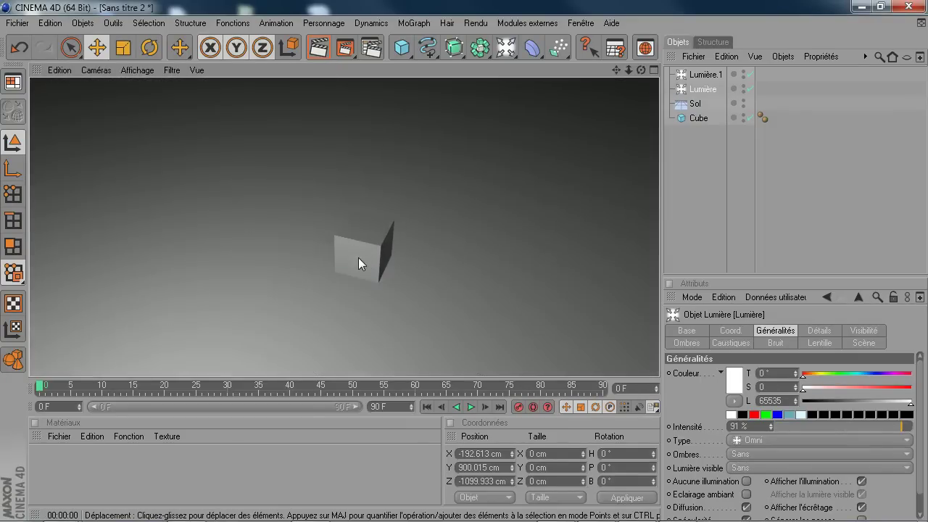
left_click_drag(311, 257, 333, 254, "alt")
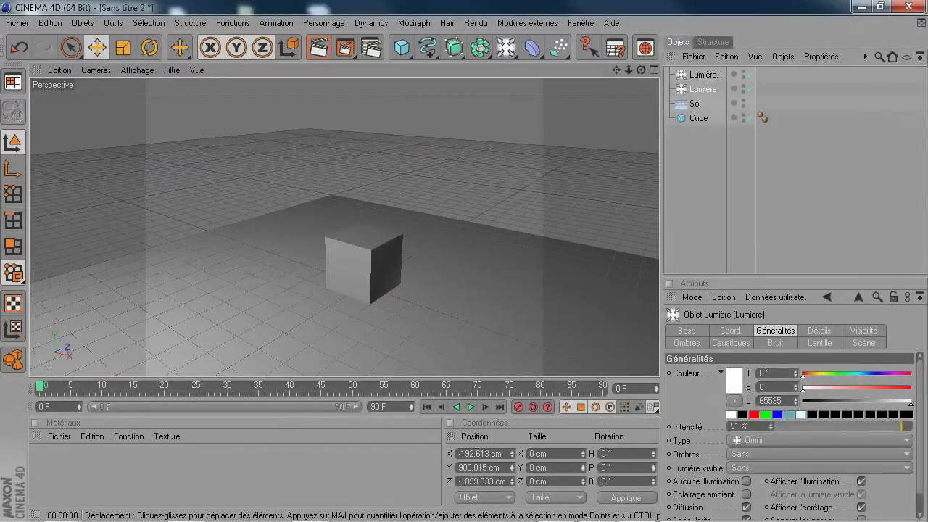
left_click(317, 47)
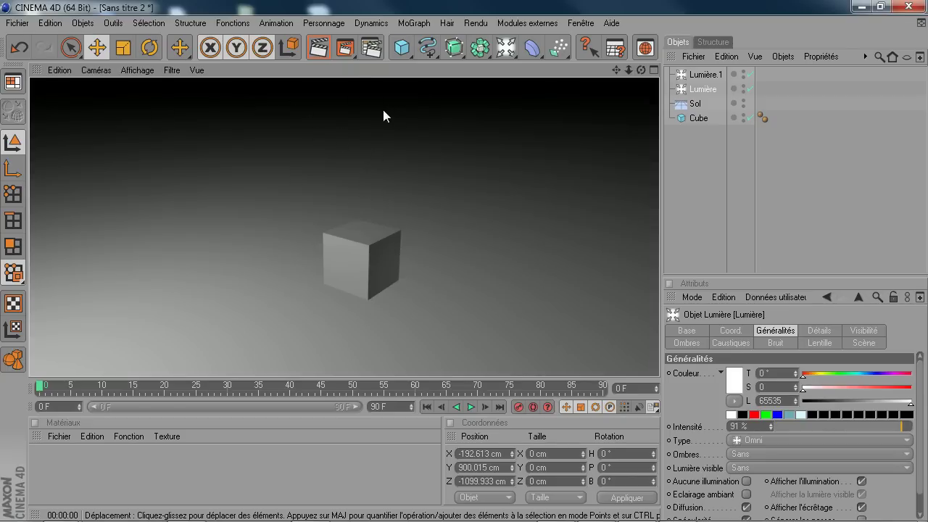
- Give the first light soft shadows (Masques d'ombres, ombres diffuses) and render the view to check the cube's shadow
left_click_drag(489, 293, 508, 313, "alt")
scroll(425, 222, "down", 3)
left_click_drag(398, 191, 399, 185, "alt")
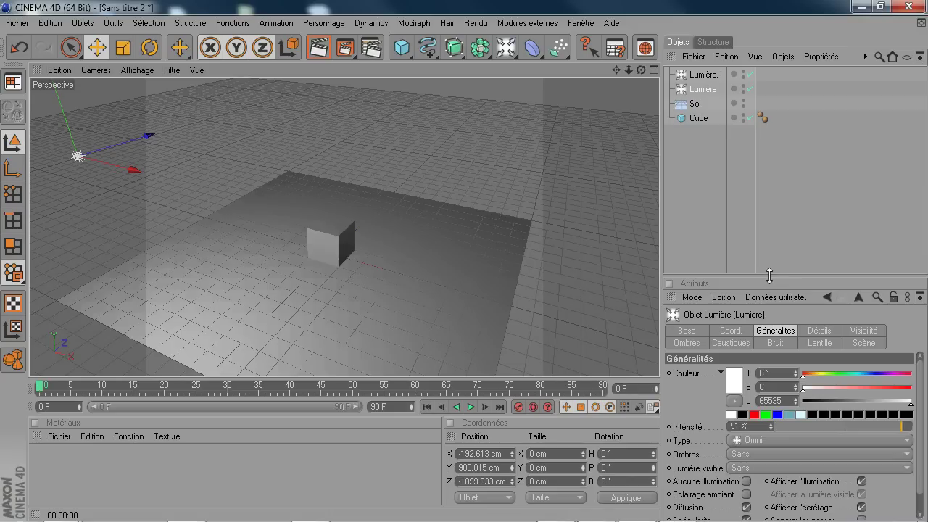
left_click_drag(769, 275, 769, 223)
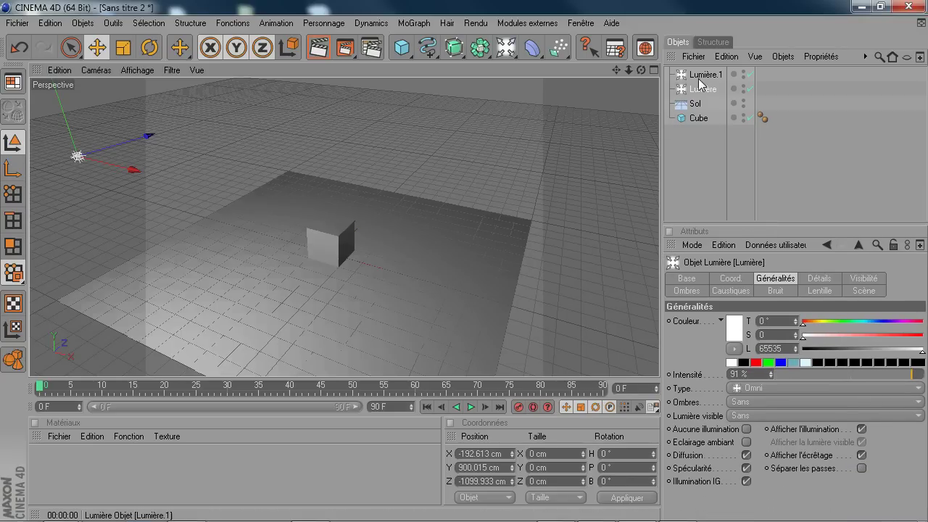
left_click(735, 404)
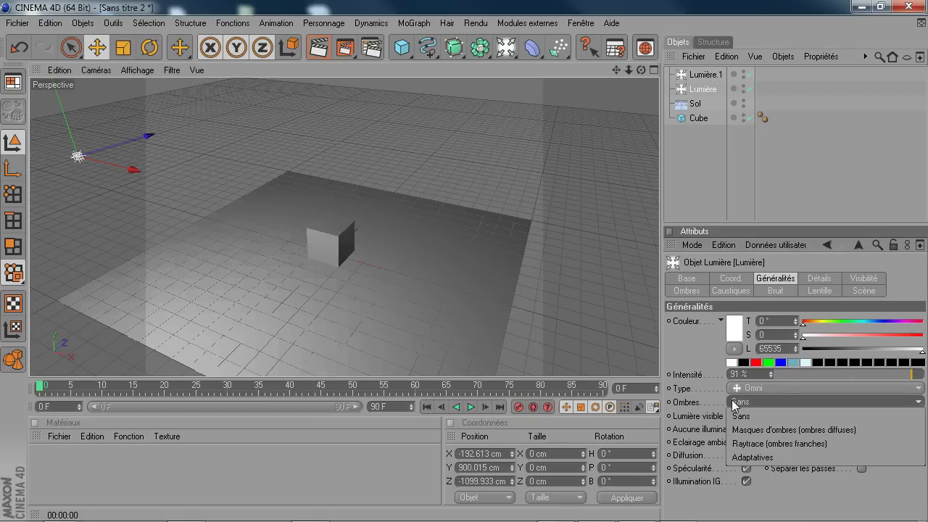
left_click(767, 430)
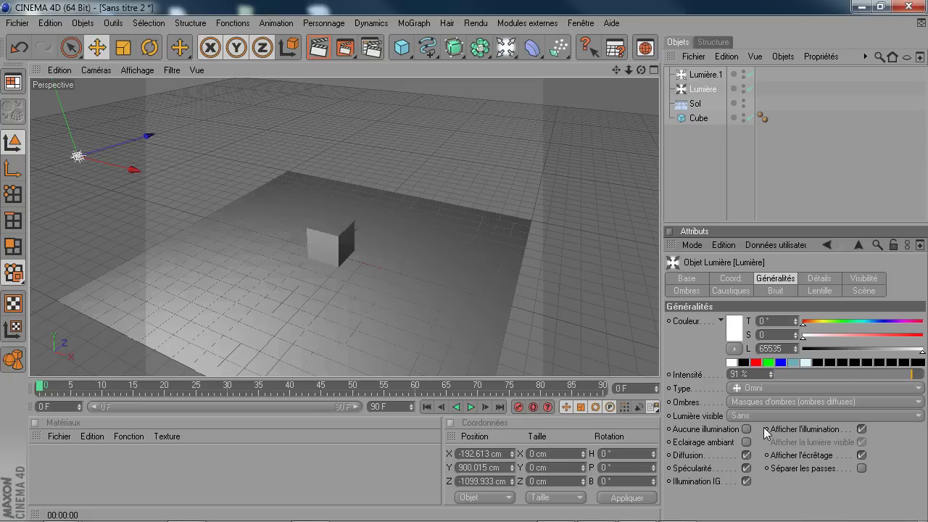
left_click(317, 54)
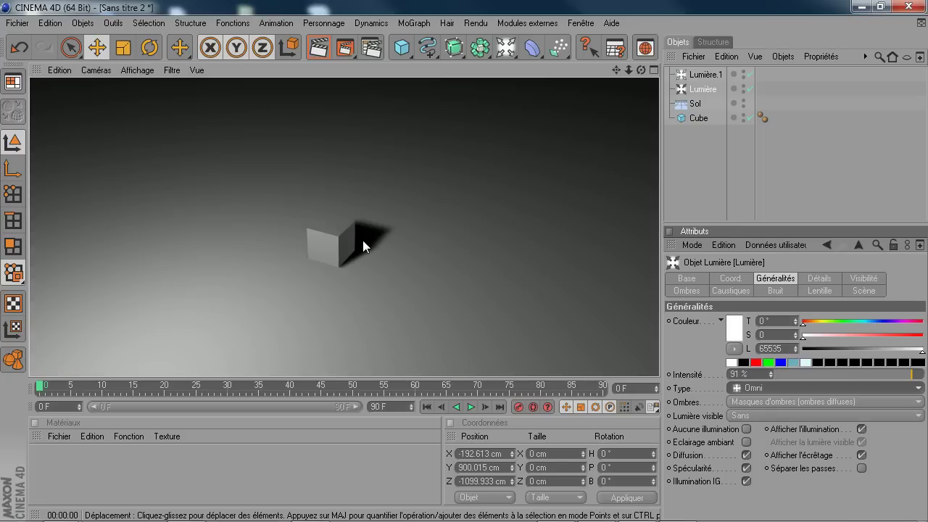
- Move the first light along X to about 1027 cm and render the view to compare the shadow's direction
left_click(136, 191)
scroll(144, 176, "down", 2)
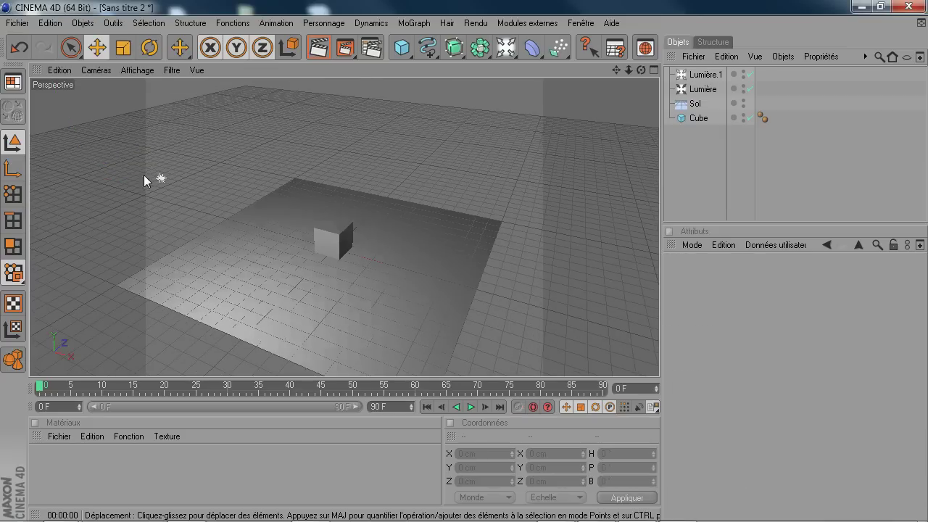
scroll(197, 189, "up", 1)
left_click(700, 89)
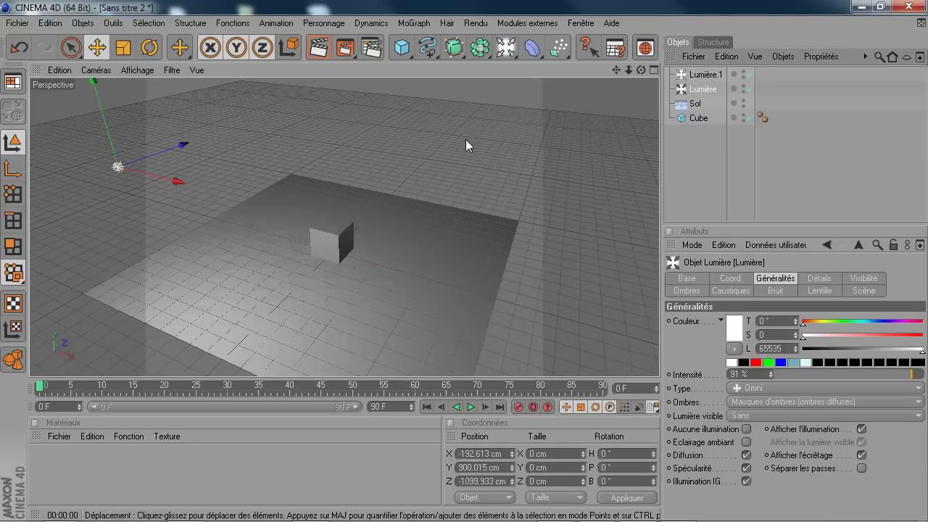
left_click_drag(188, 180, 605, 285)
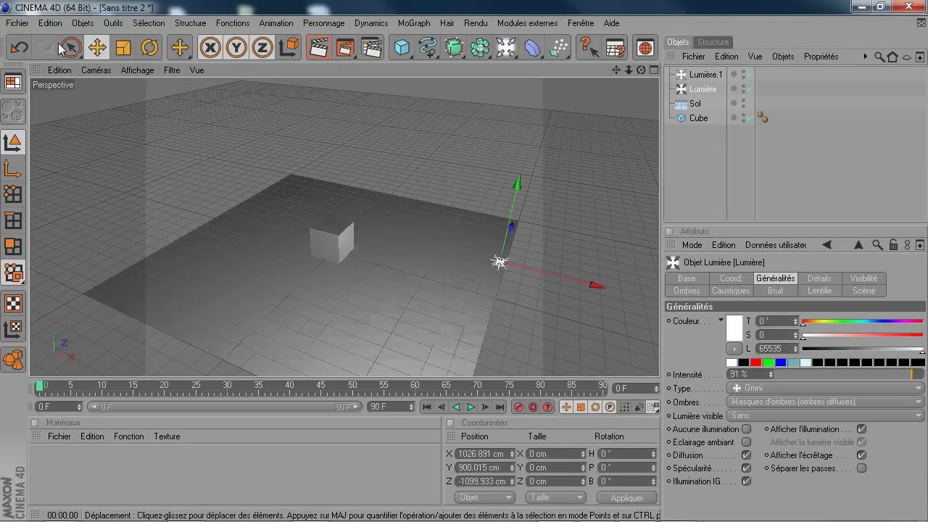
left_click(318, 48)
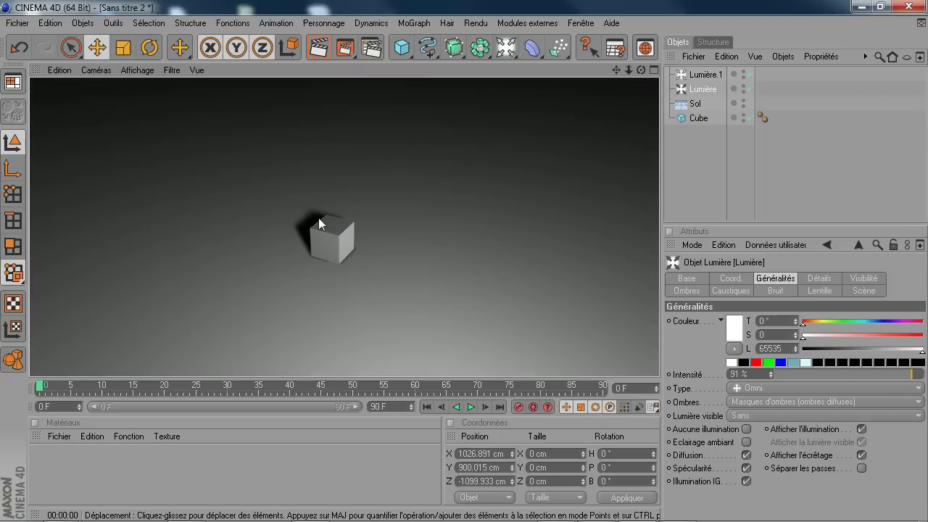
- Move the first light back along X to about -162 cm and render the cube with its shadow again
left_click(711, 90)
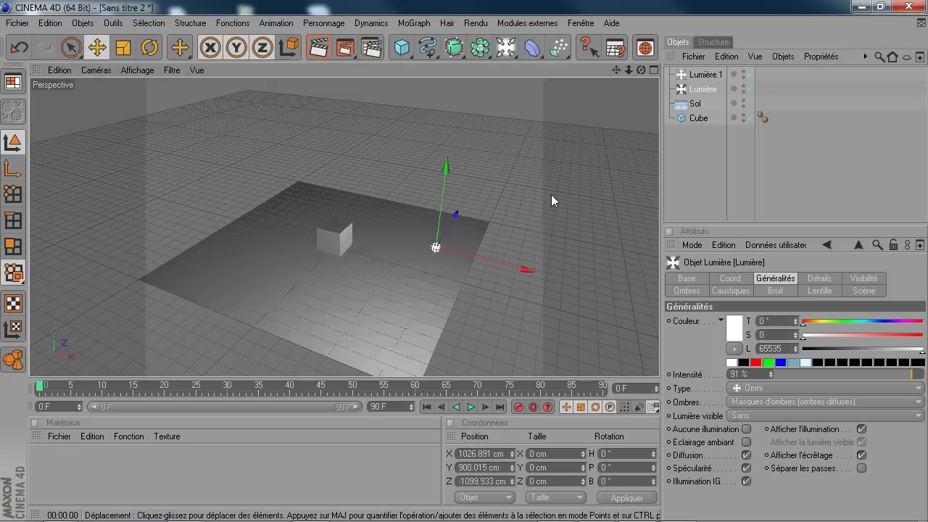
left_click_drag(519, 268, 258, 203)
scroll(488, 275, "up", 4)
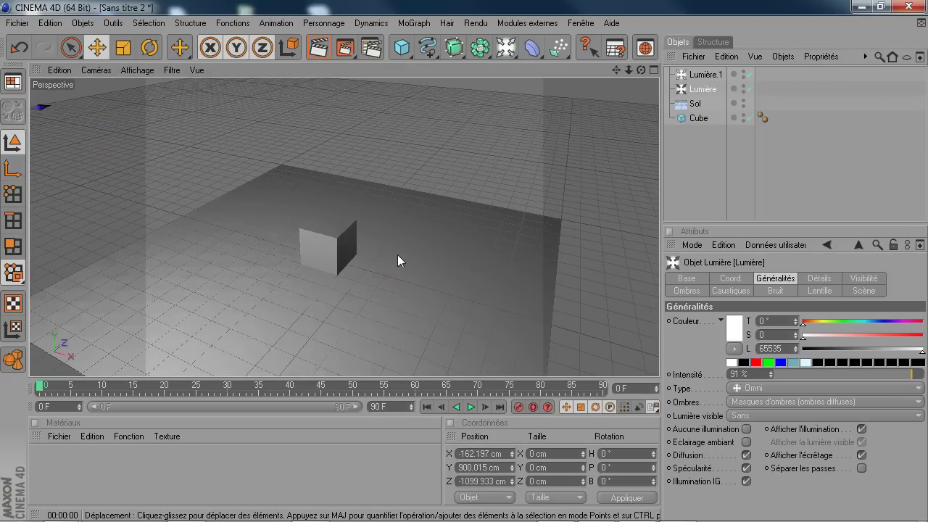
scroll(383, 255, "up", 1)
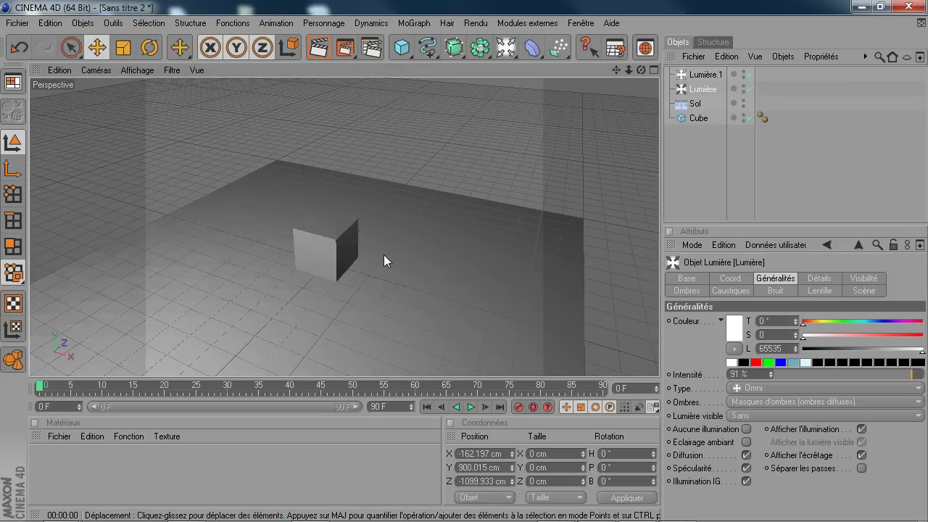
left_click(318, 48)
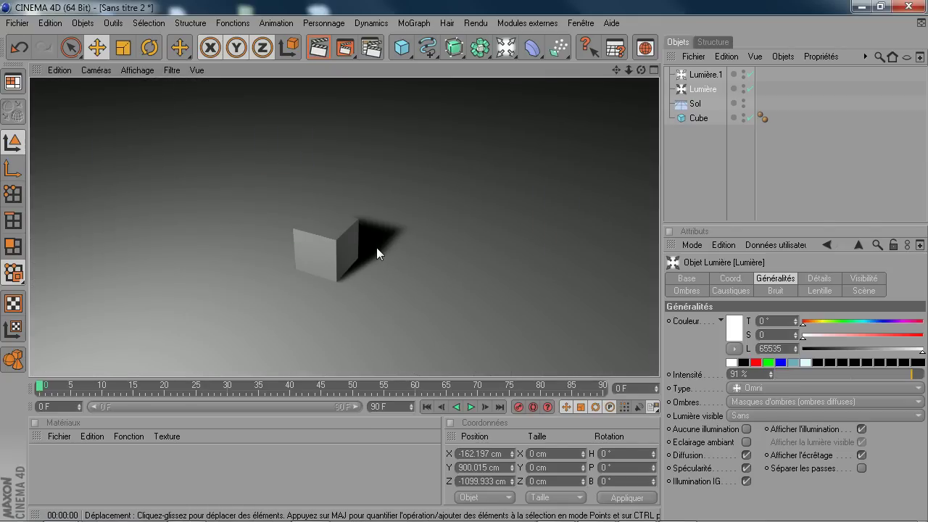
- Lower the first light's shadow density to 66 %, with test renders at 80 %, 73 % and the final value
left_click(700, 291)
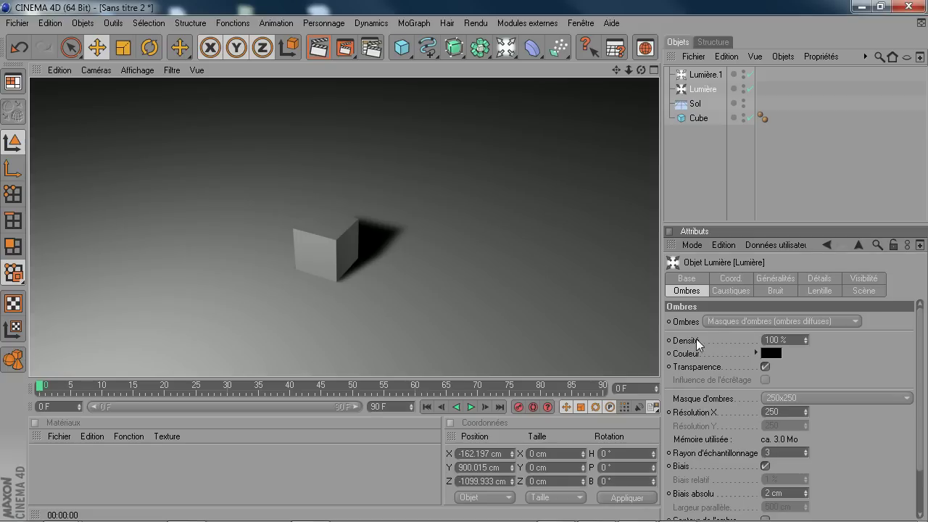
left_click(792, 339)
scroll(791, 340, "down", 7)
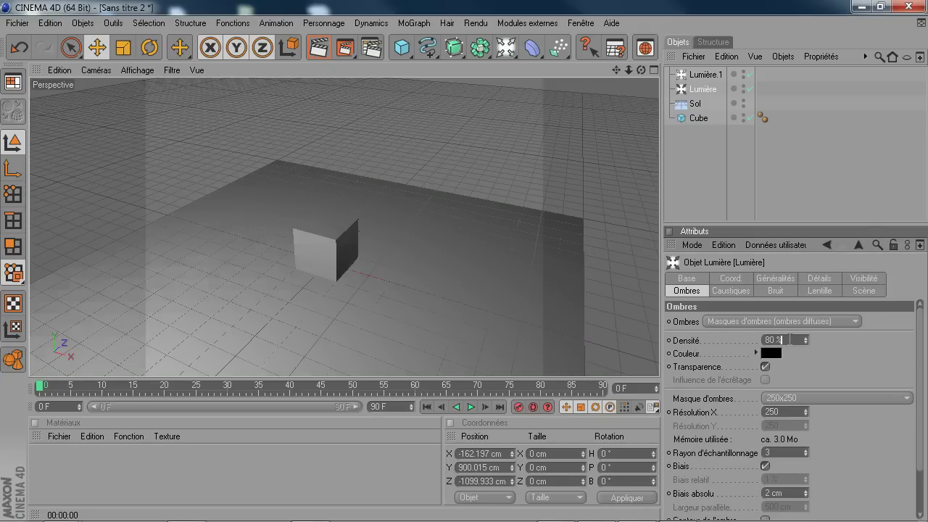
left_click(318, 47)
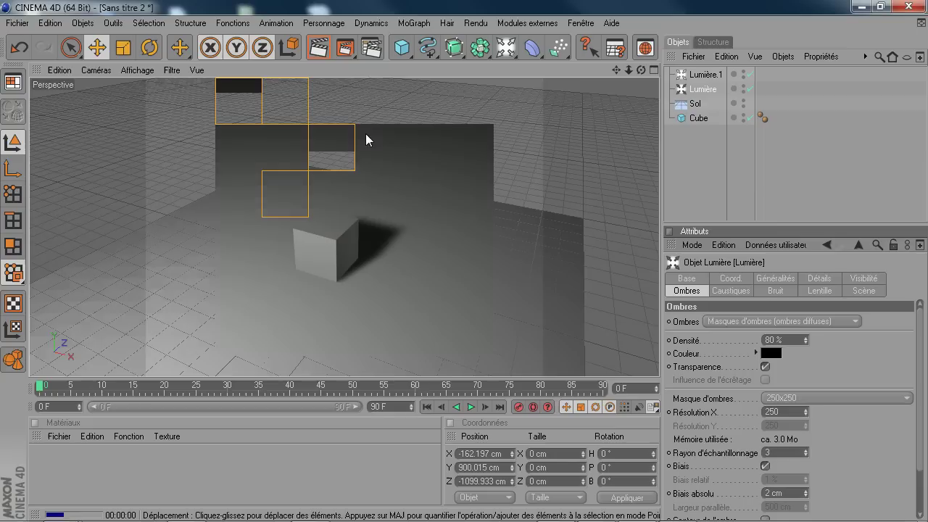
scroll(783, 340, "down", 1)
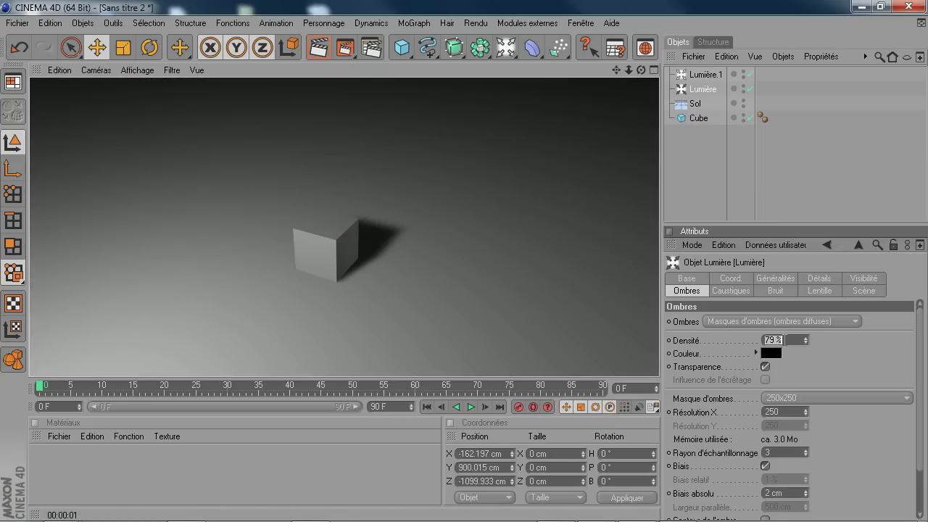
scroll(784, 340, "down", 1)
scroll(783, 341, "down", 1)
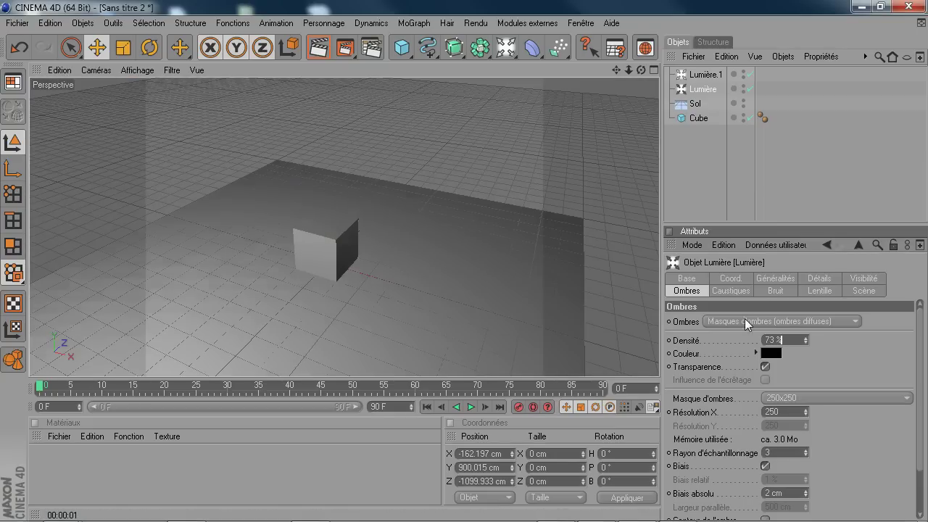
left_click(317, 47)
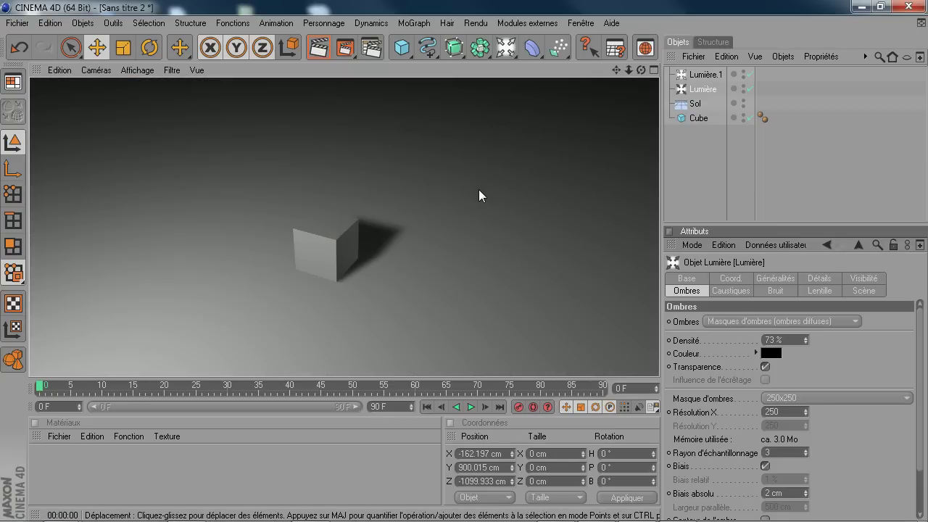
scroll(787, 340, "down", 3)
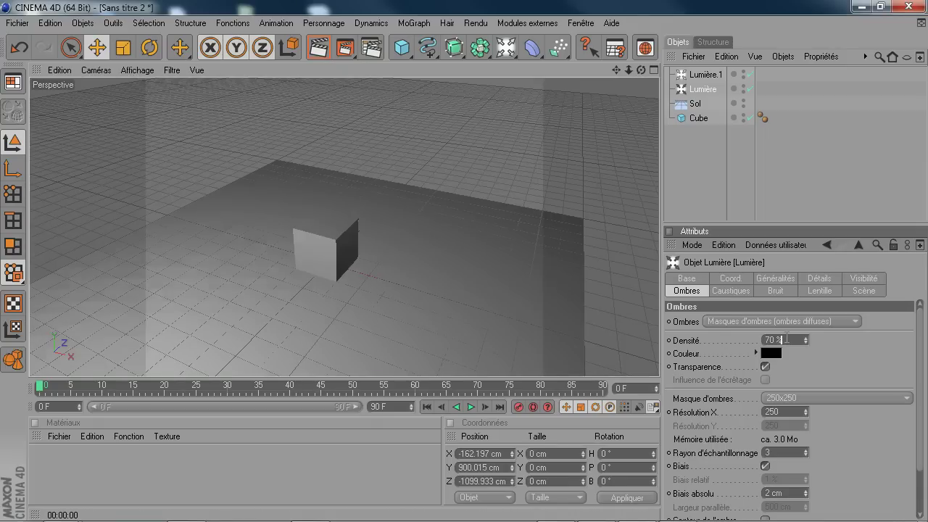
scroll(782, 339, "down", 1)
left_click(318, 47)
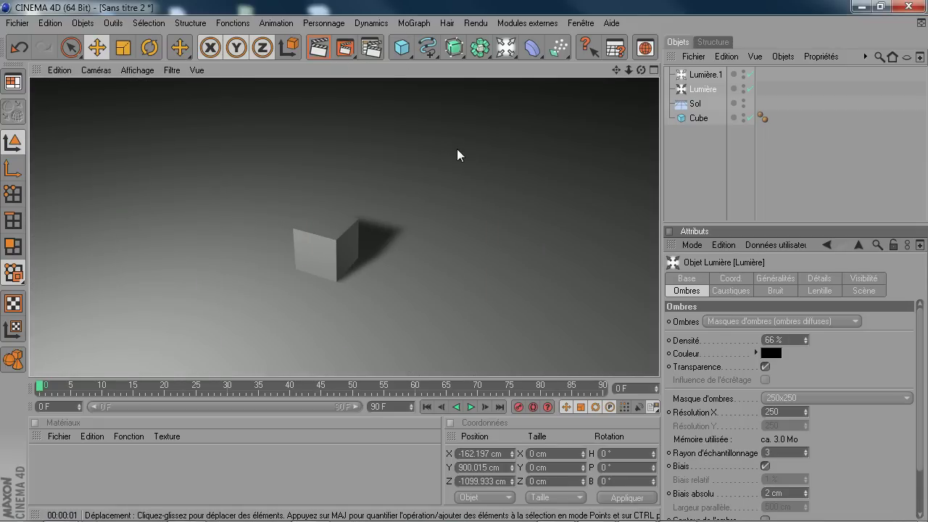
left_click(453, 152)
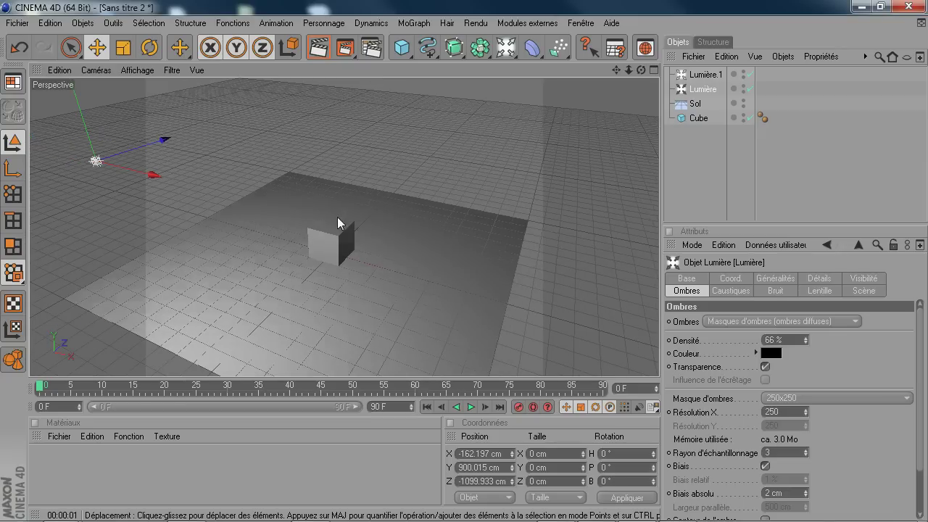
- Turn off specularity (Spécularité) for the second light in its general properties
left_click_drag(337, 218, 313, 182, "alt")
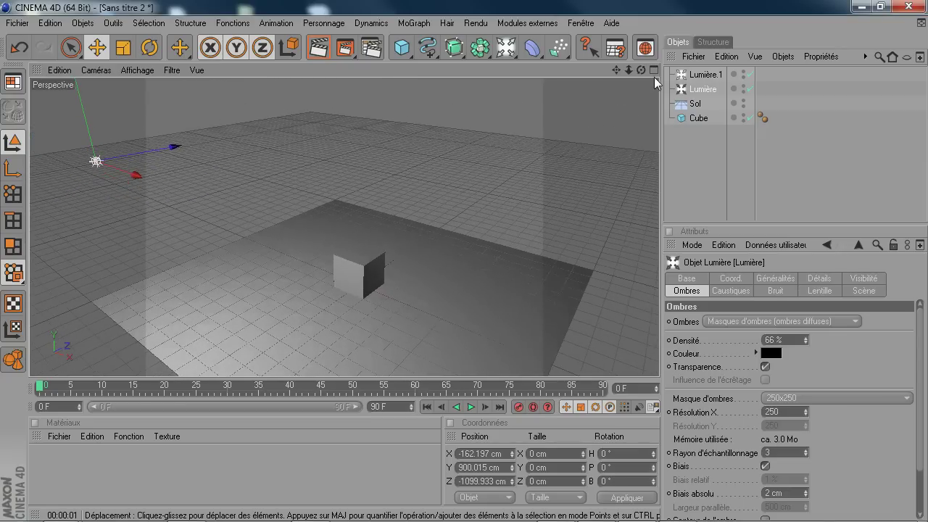
left_click(696, 76)
left_click_drag(480, 290, 471, 327, "alt")
left_click(694, 282)
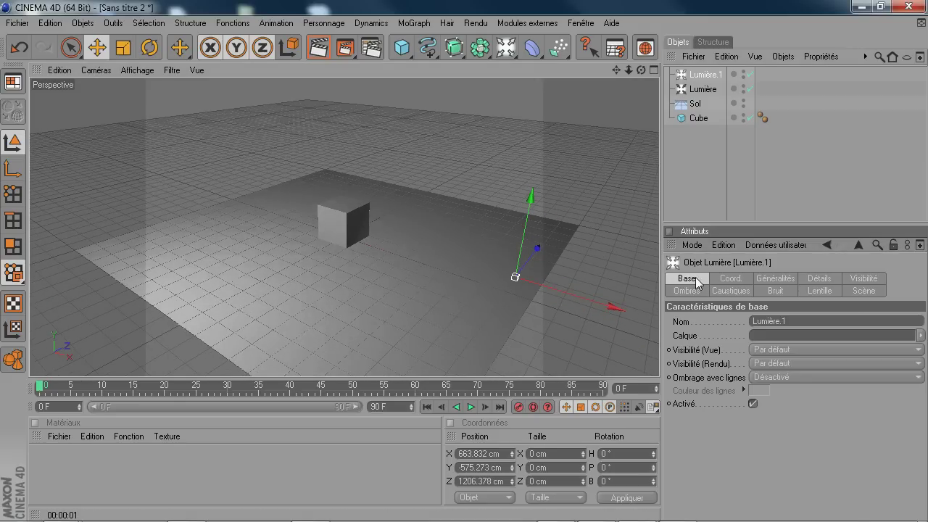
left_click(770, 278)
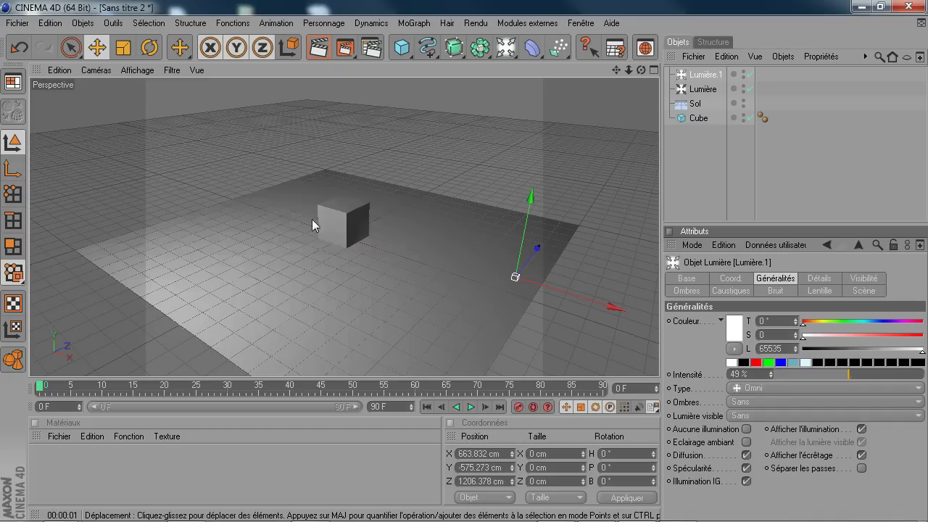
left_click_drag(367, 200, 479, 193, "alt")
left_click_drag(515, 285, 513, 254, "alt")
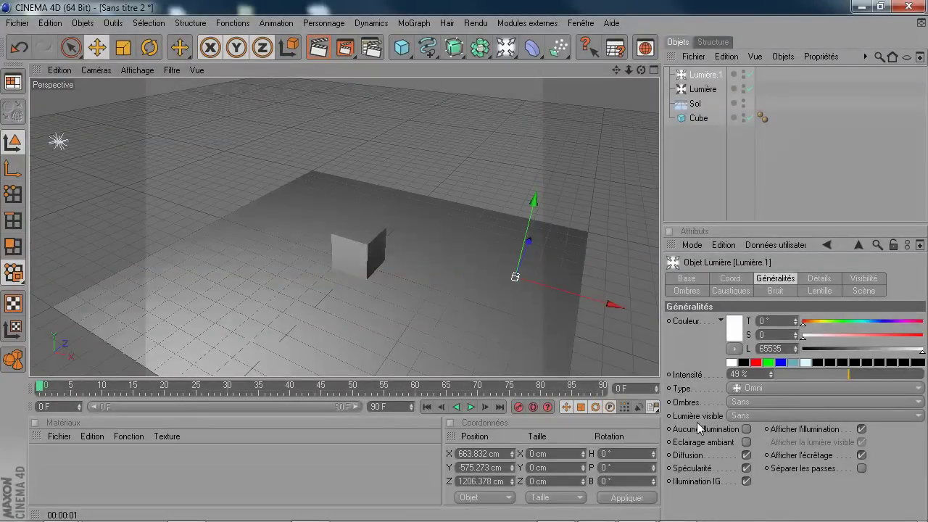
left_click(748, 470)
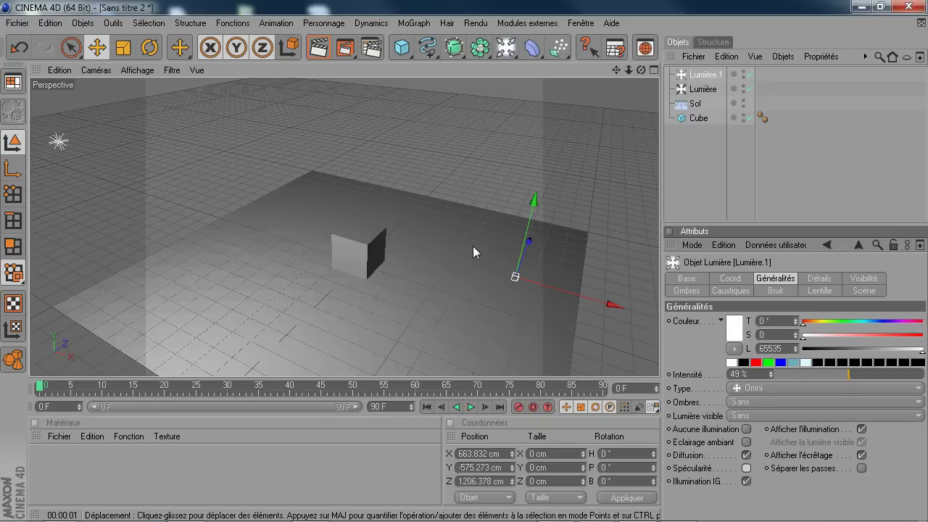
- Group the floor and both lights under a null object and rename the group env
scroll(475, 251, "down", 2)
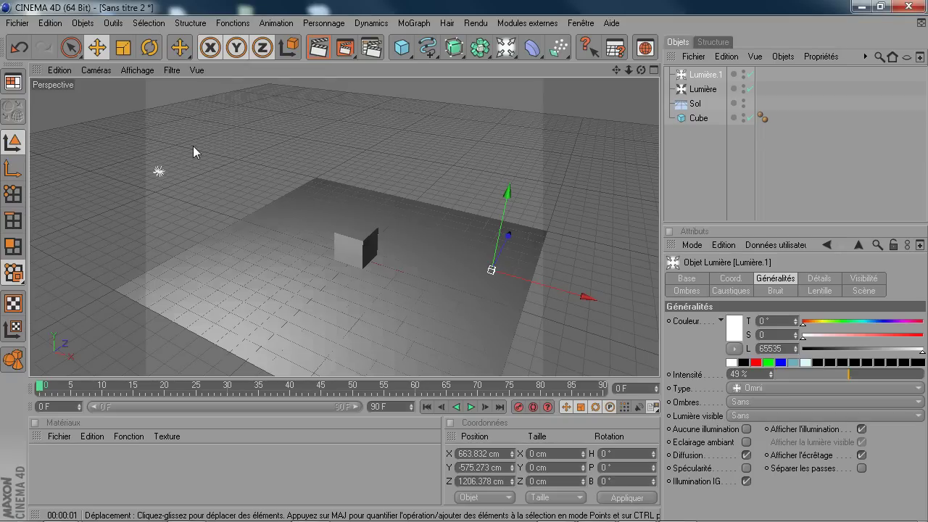
left_click(159, 172)
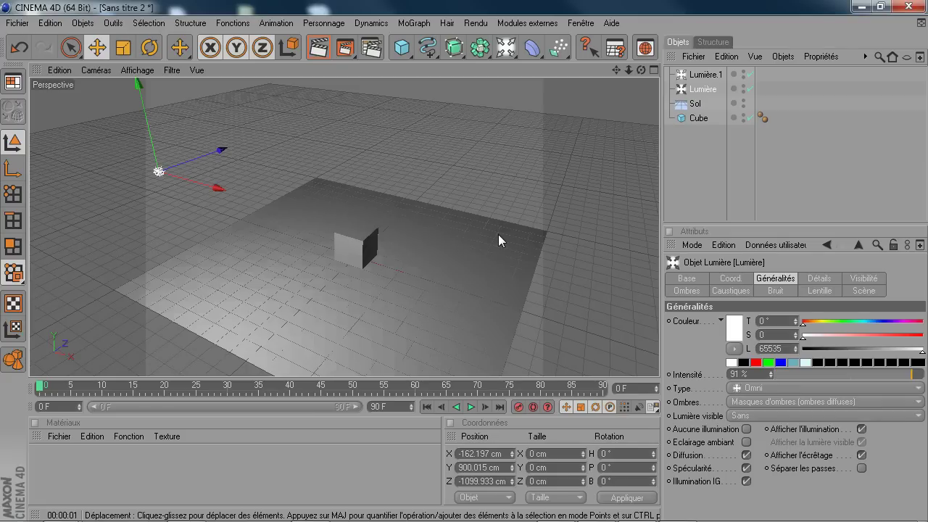
left_click_drag(498, 235, 519, 216, "alt")
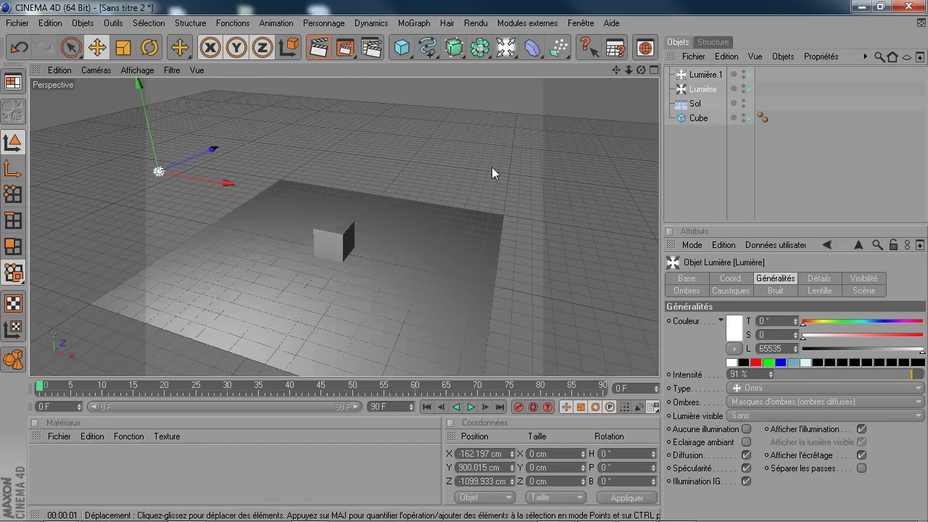
left_click(696, 105)
left_click(700, 75, "shift")
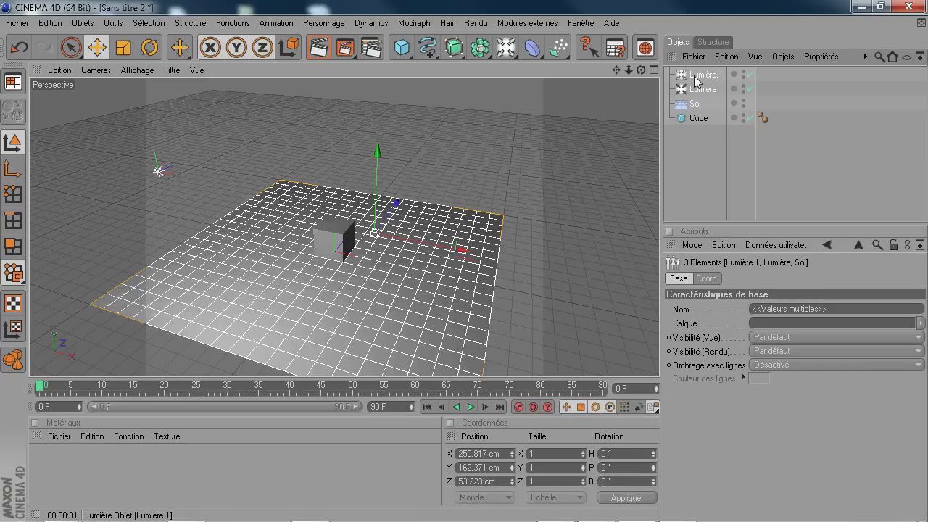
key("alt+g")
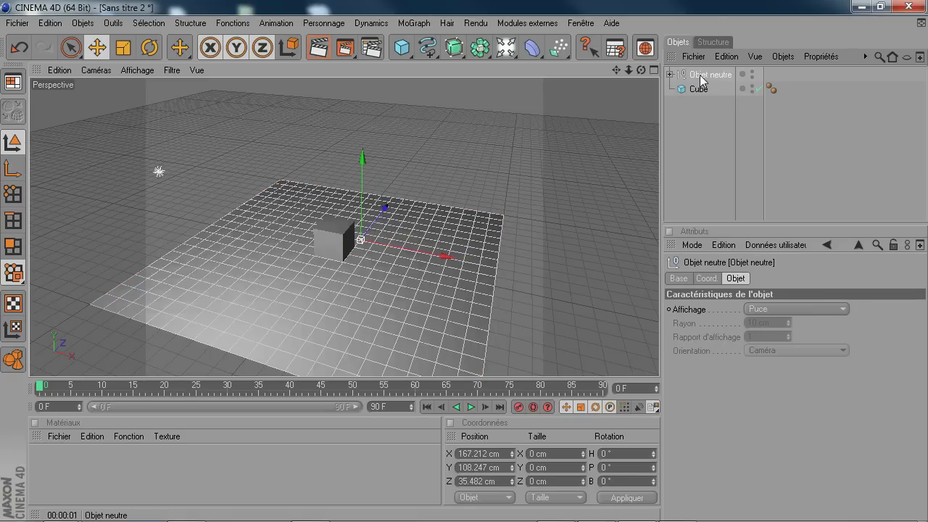
double_click(699, 75)
type("env")
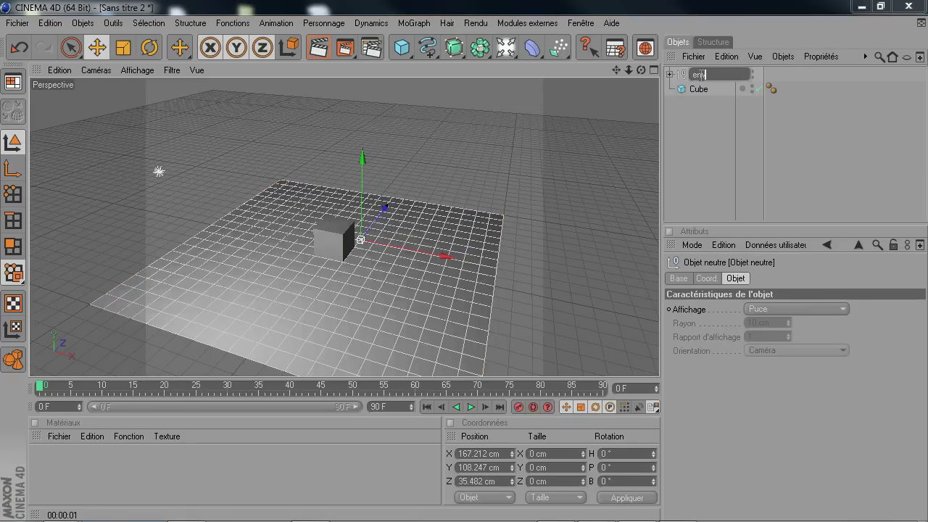
key("Return")
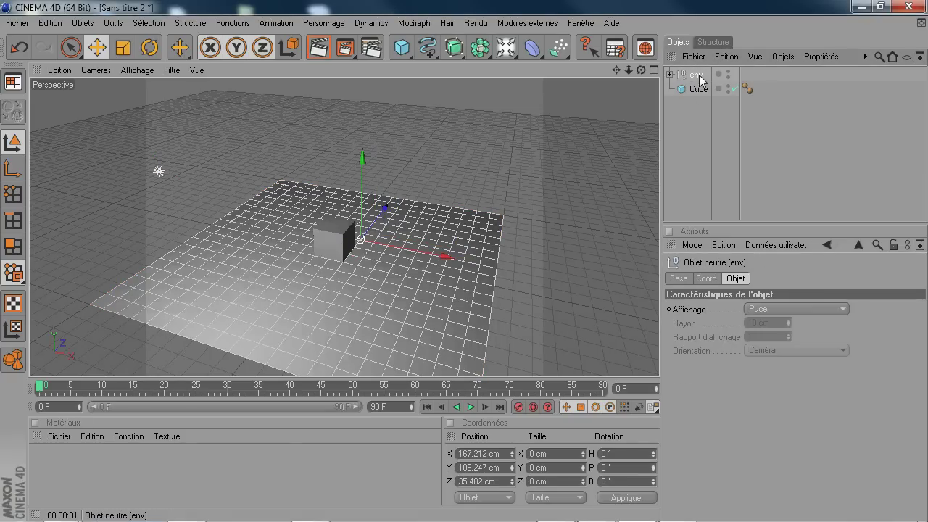
- Delete the cube and save the env group as an object preset named env
left_click(698, 89)
key("Delete")
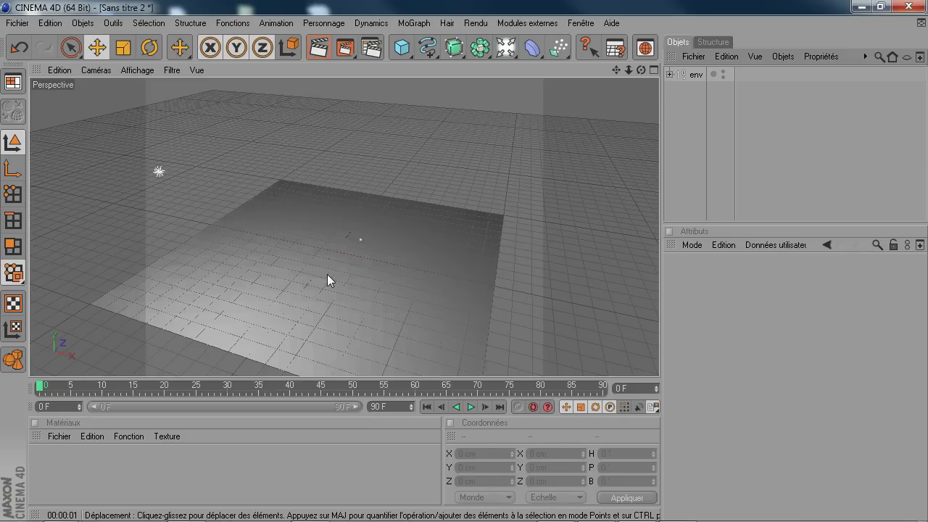
left_click(692, 75)
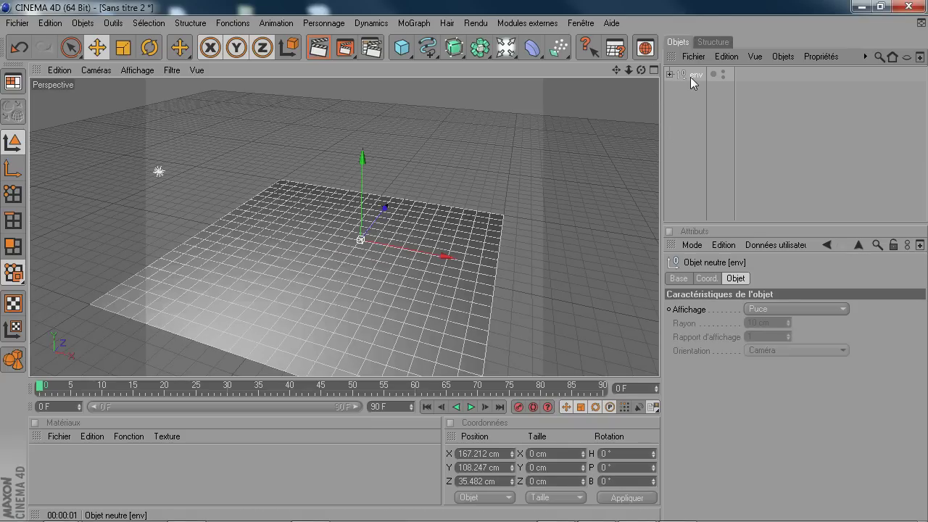
left_click(693, 57)
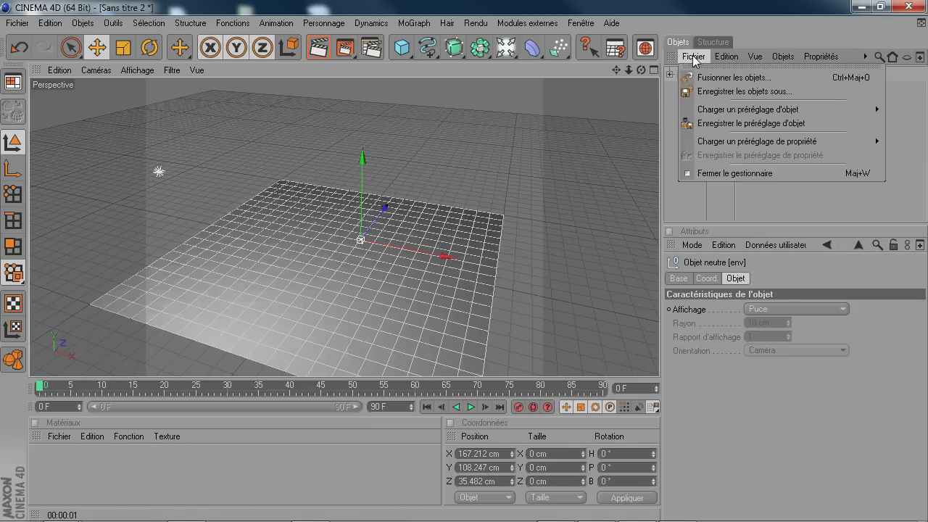
left_click(723, 124)
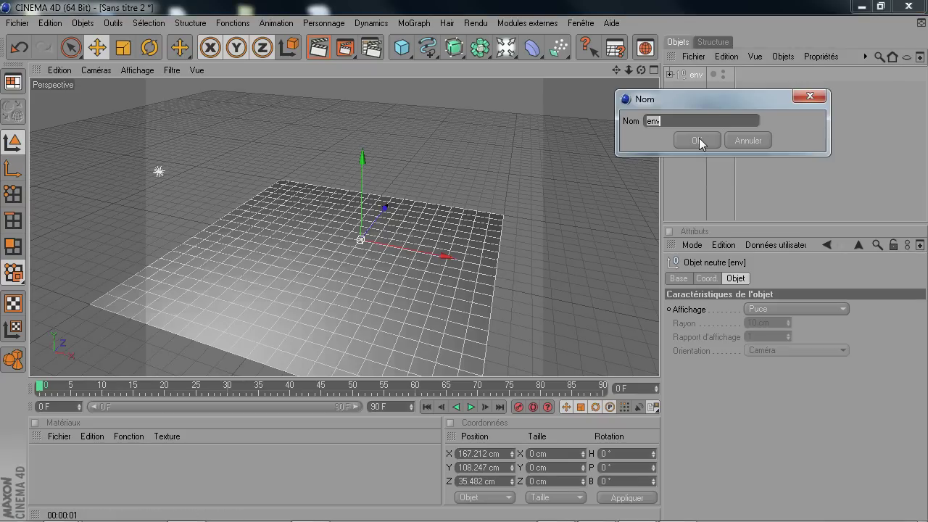
left_click(698, 140)
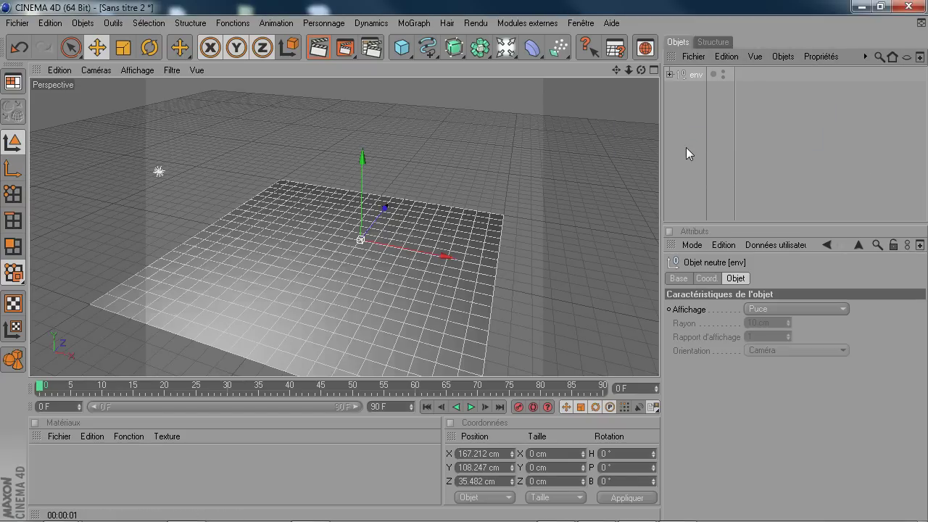
- Create a new scene and load the env object preset from the User objects into it
left_click(14, 23)
left_click(52, 42)
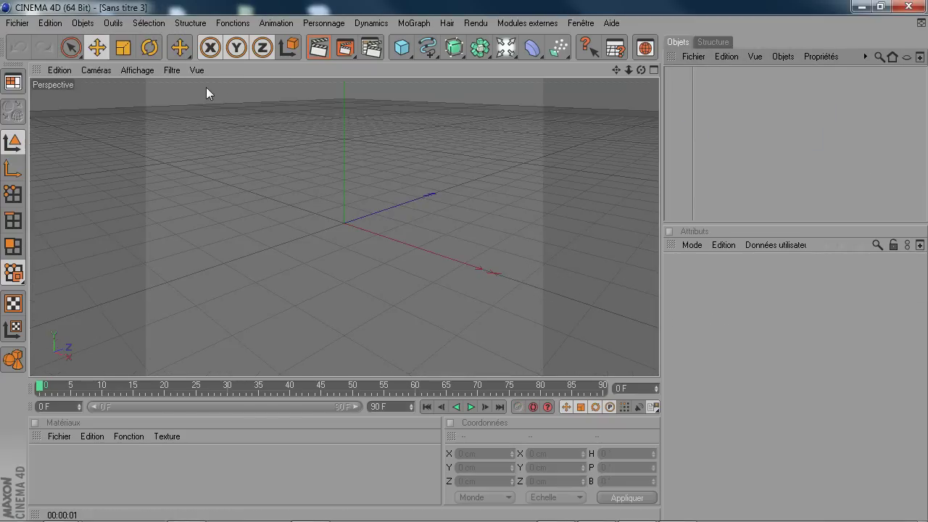
left_click(692, 58)
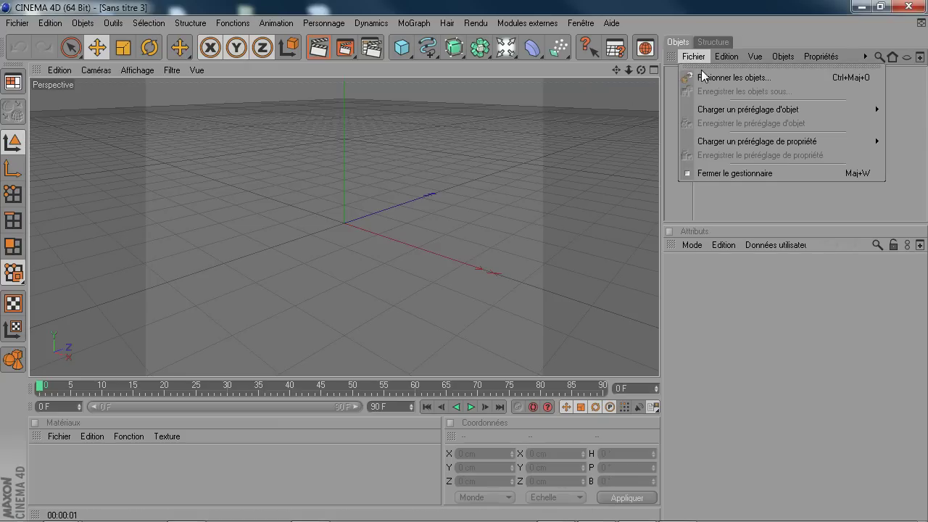
mouse_move(723, 109)
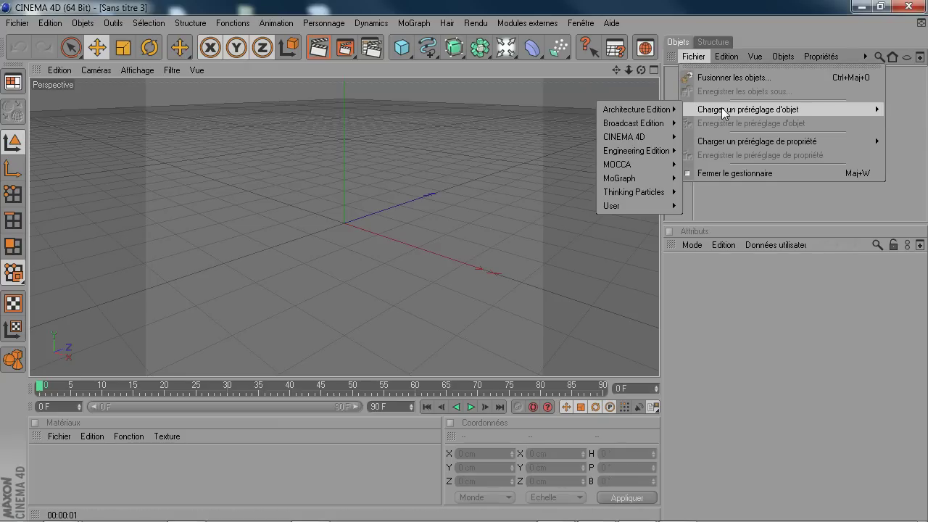
mouse_move(646, 113)
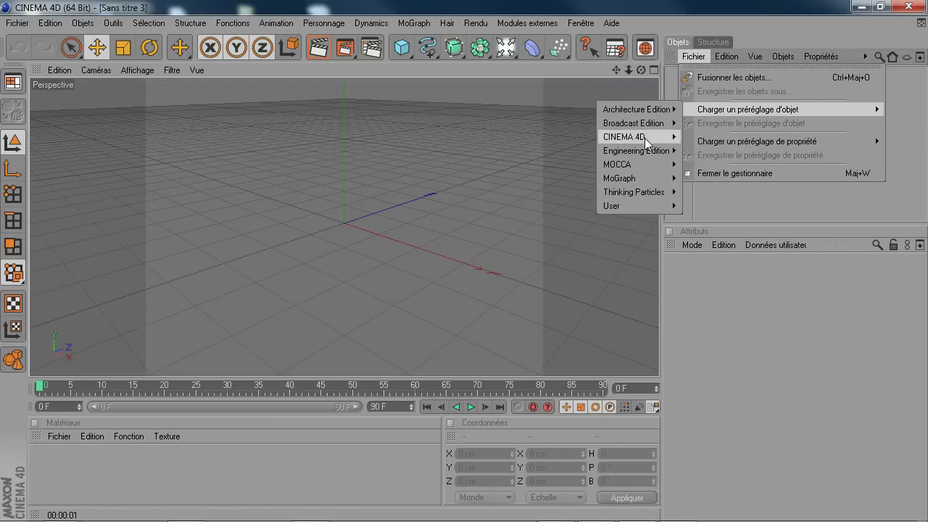
mouse_move(642, 204)
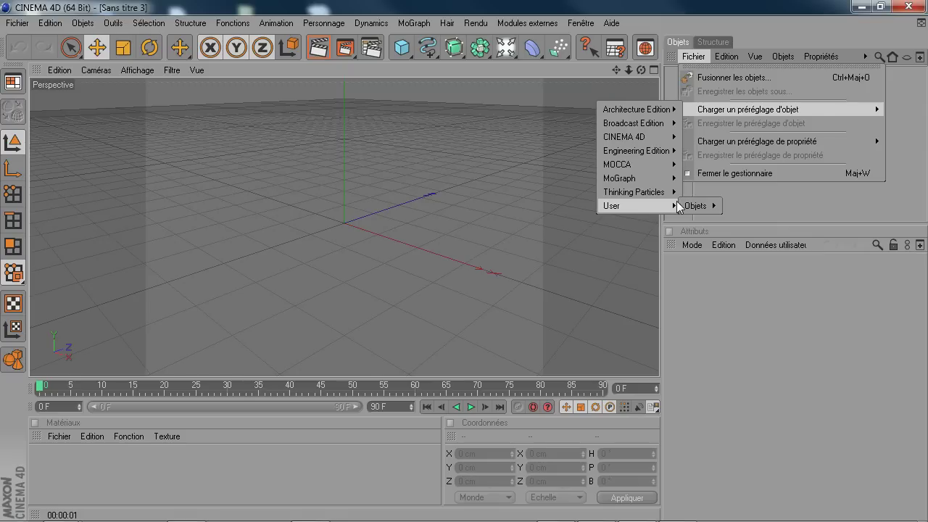
mouse_move(693, 206)
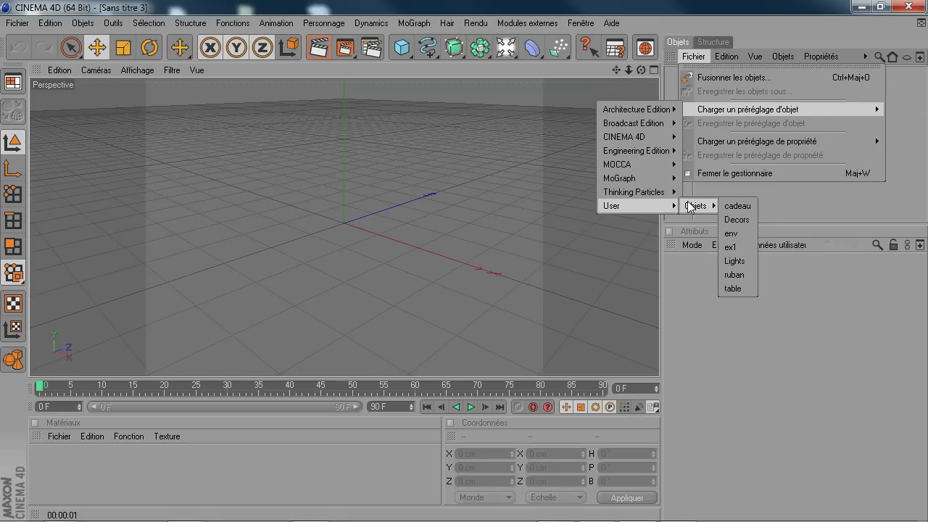
left_click(733, 233)
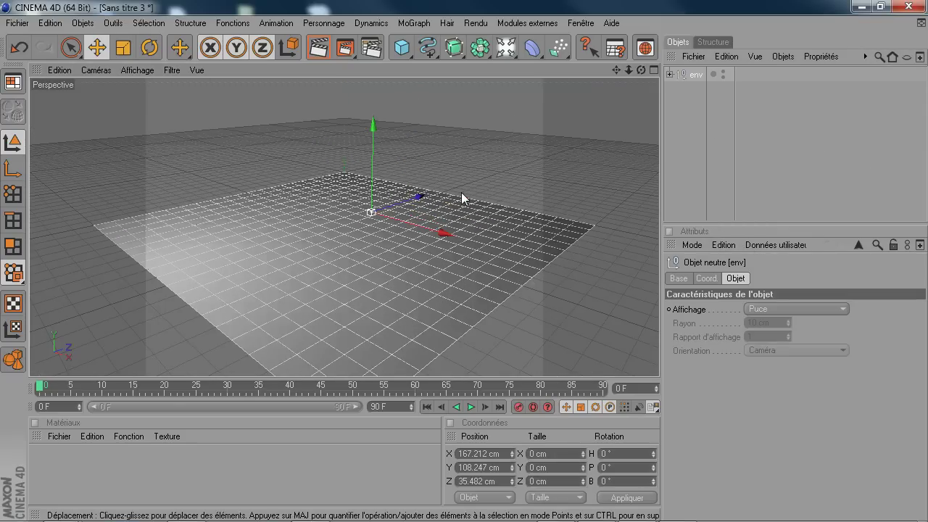
- Add a test cube, set its Y position to 100 cm and render the view to check the loaded lighting
left_click(401, 48)
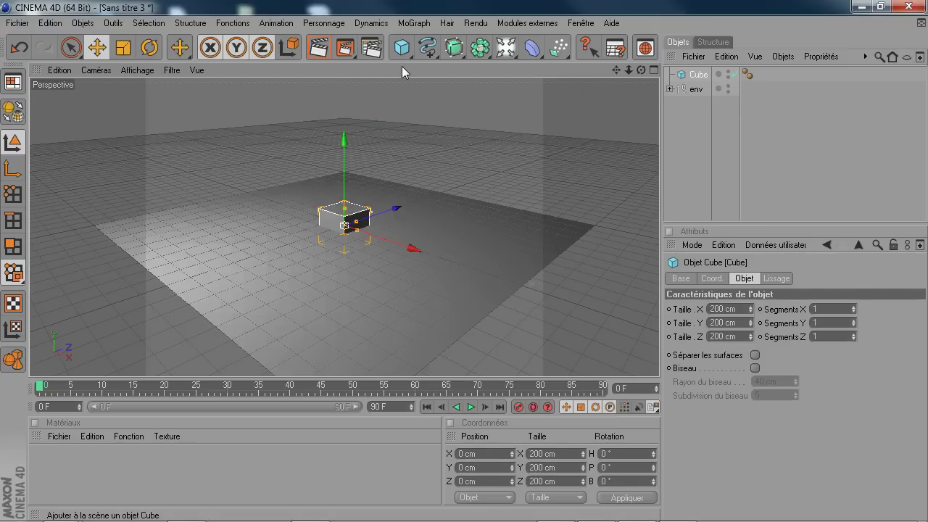
left_click(497, 468)
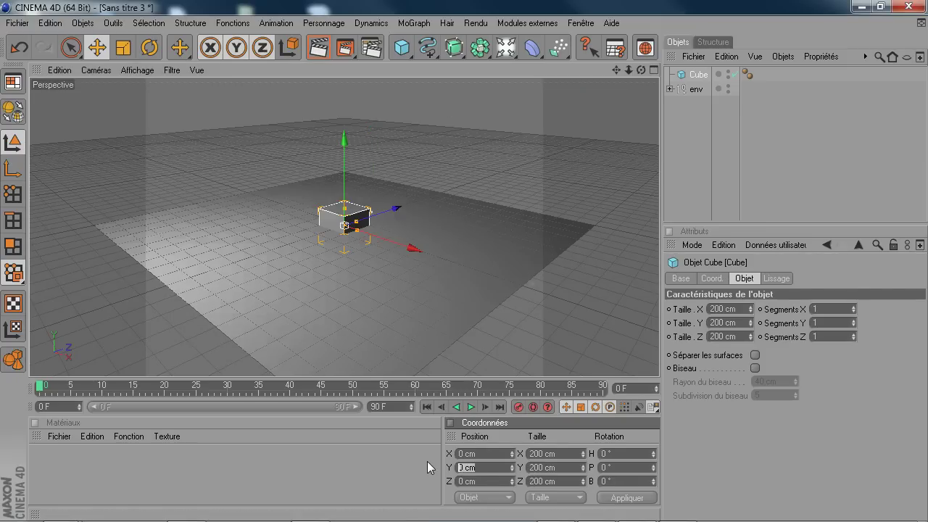
type("100")
key("Return")
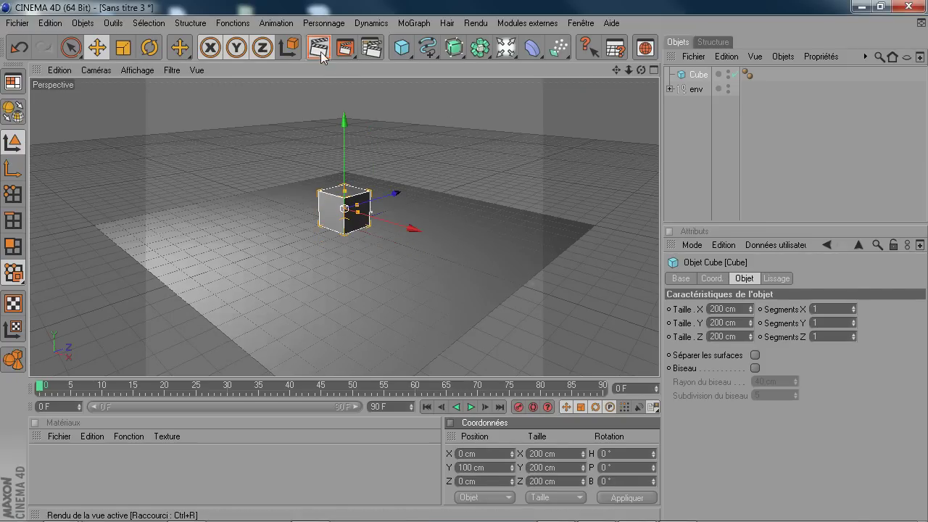
left_click(317, 48)
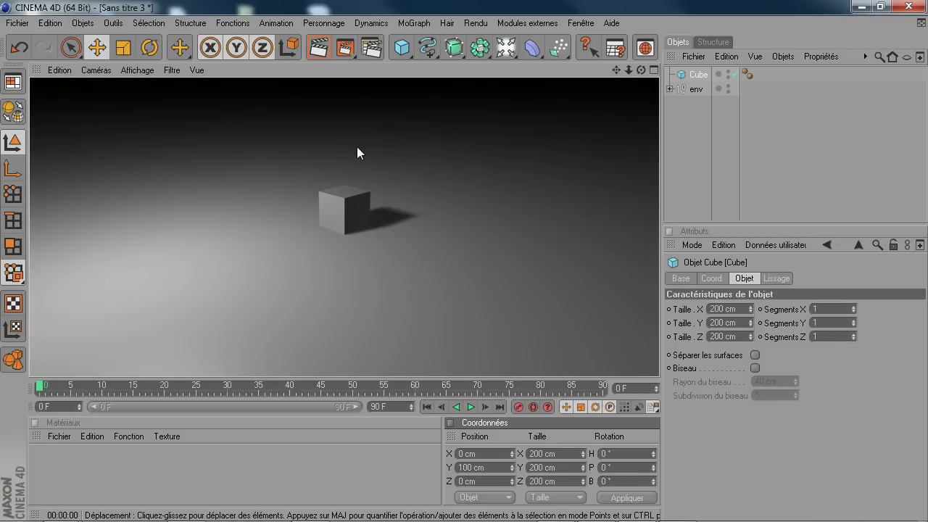
- Delete the test cube so that only the env group remains in the scene
left_click(362, 253)
left_click_drag(362, 254, 403, 274, "alt")
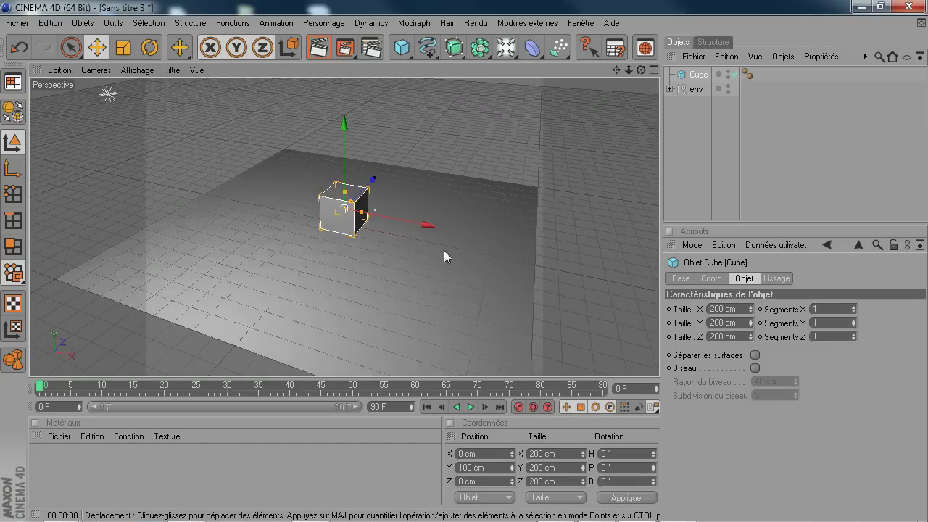
key("Delete")
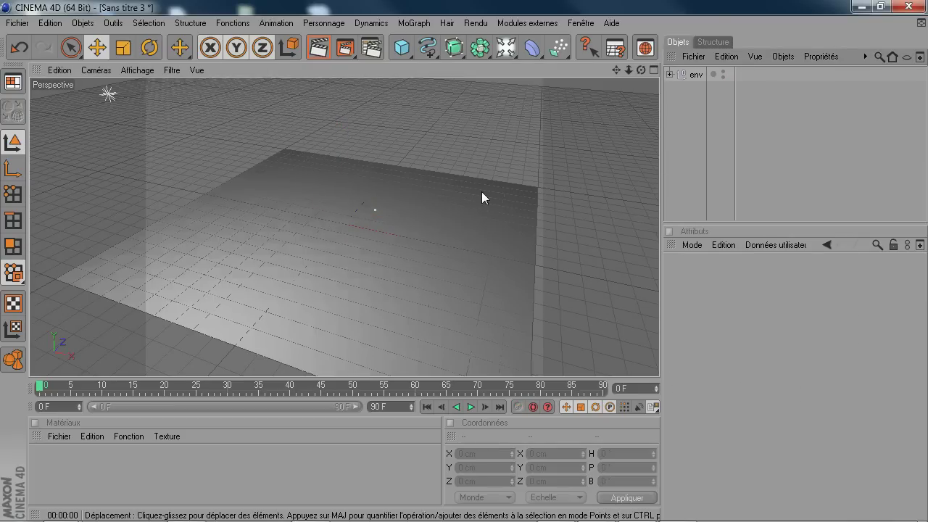
left_click_drag(385, 230, 376, 206, "alt")
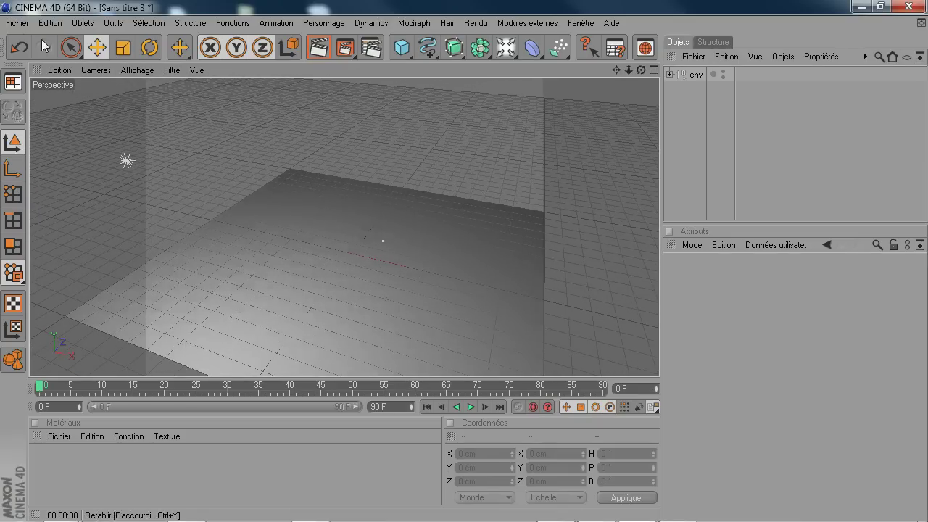
- Save the scene as Etape1_Env.c4d in the Formation_1 folder, replacing the existing file
left_click(18, 22)
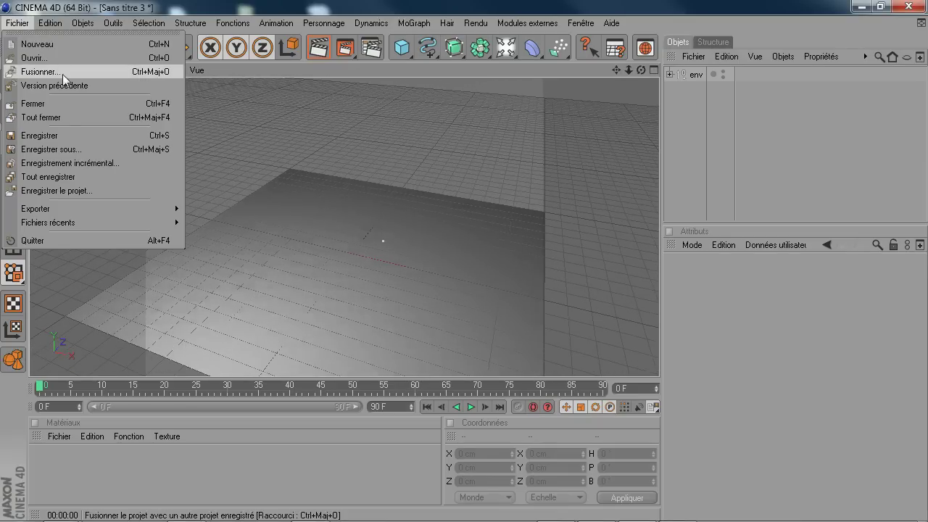
left_click(70, 148)
left_click(332, 197)
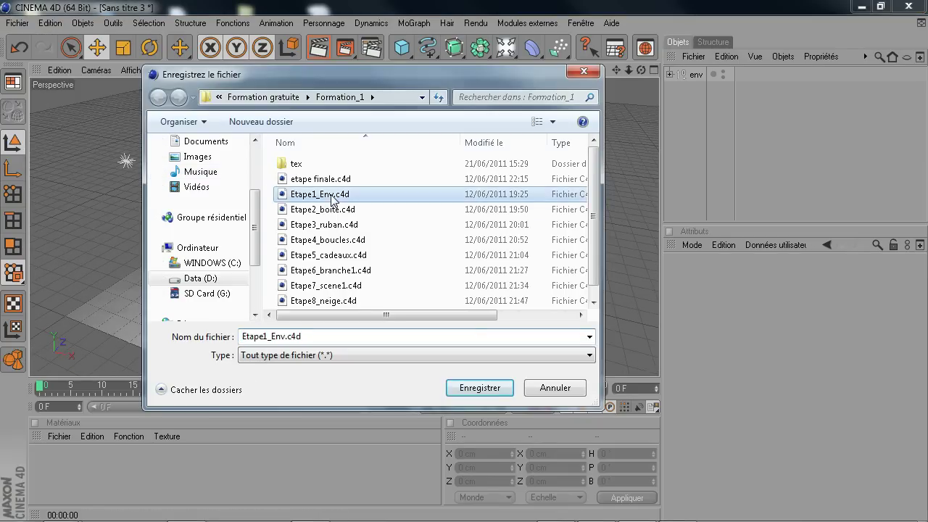
left_click(465, 386)
left_click(508, 280)
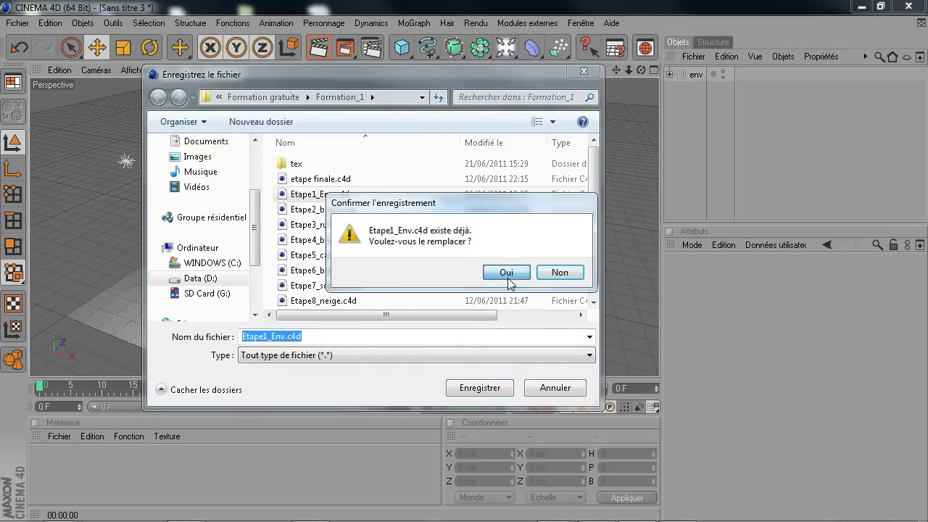